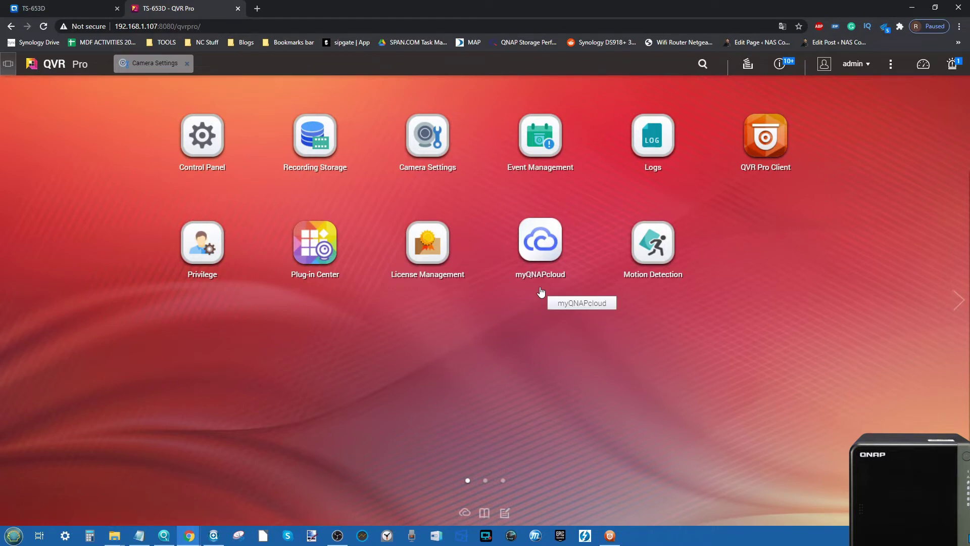
- Review the connected cameras in Camera Settings and check their live feeds in the QVR Pro Client
left_click(424, 146)
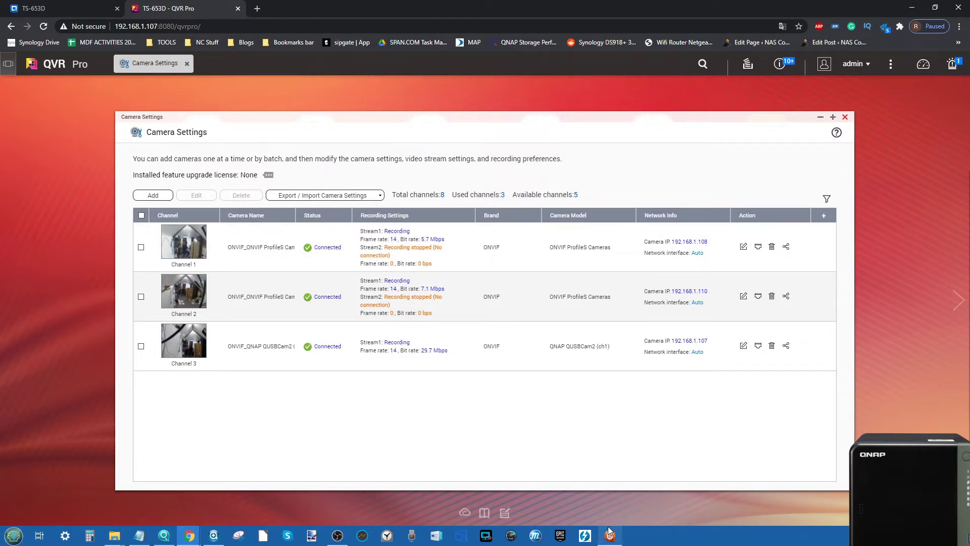
left_click(556, 462)
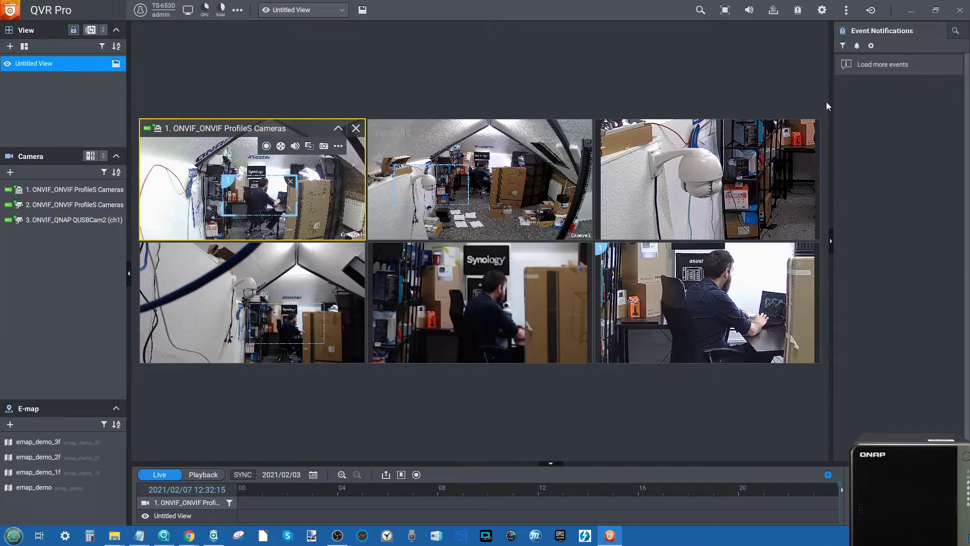
left_click(915, 14)
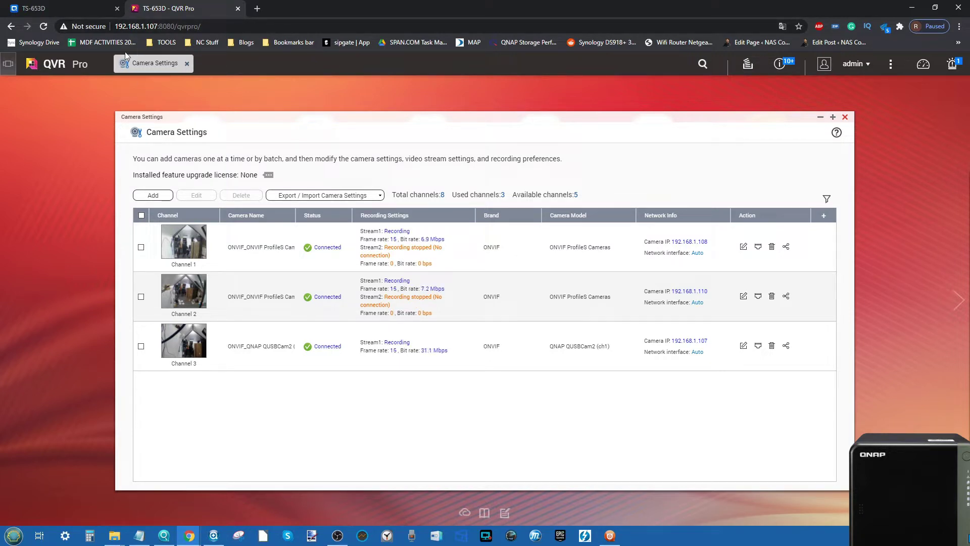
- Switch to the TS-653D desktop and browse the Surveillance apps in App Center
left_click(76, 8)
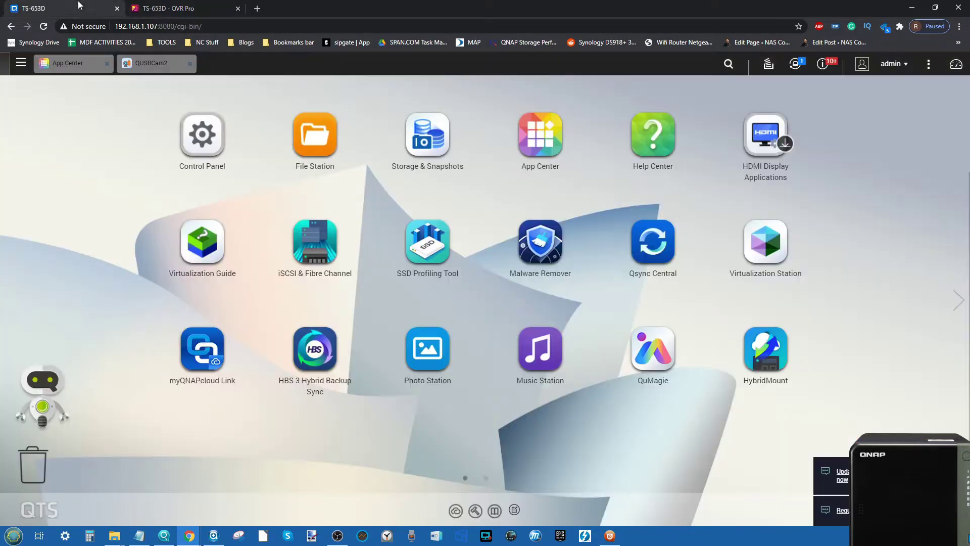
left_click(548, 130)
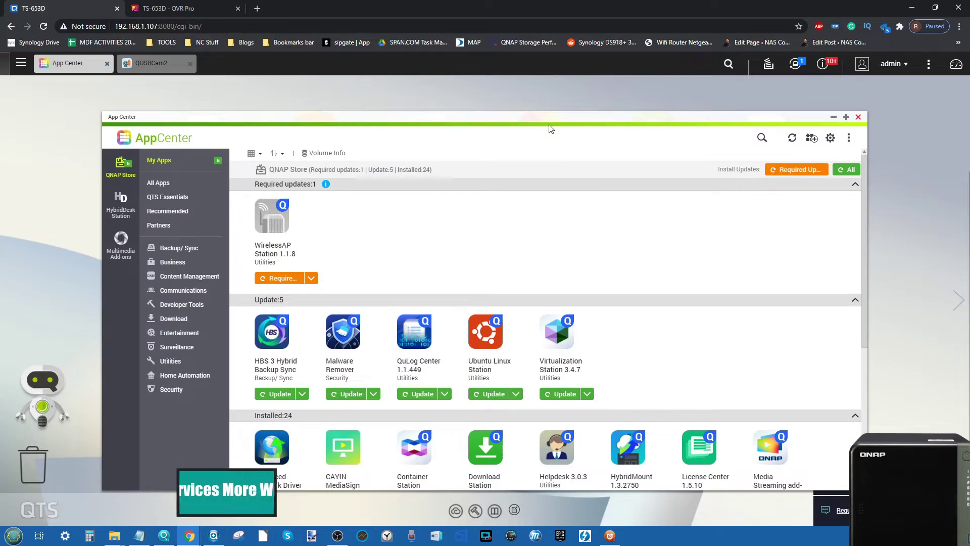
scroll(630, 262, "down", 5)
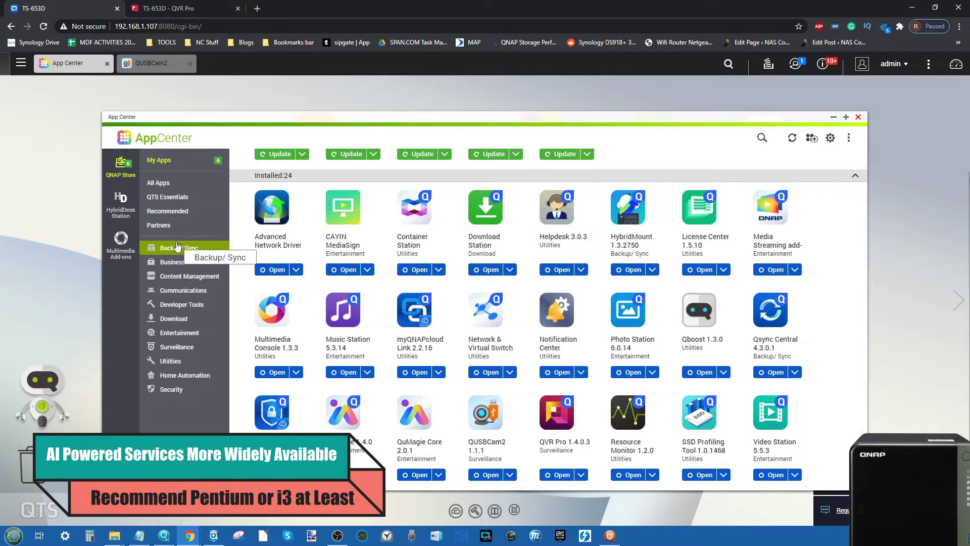
left_click(187, 348)
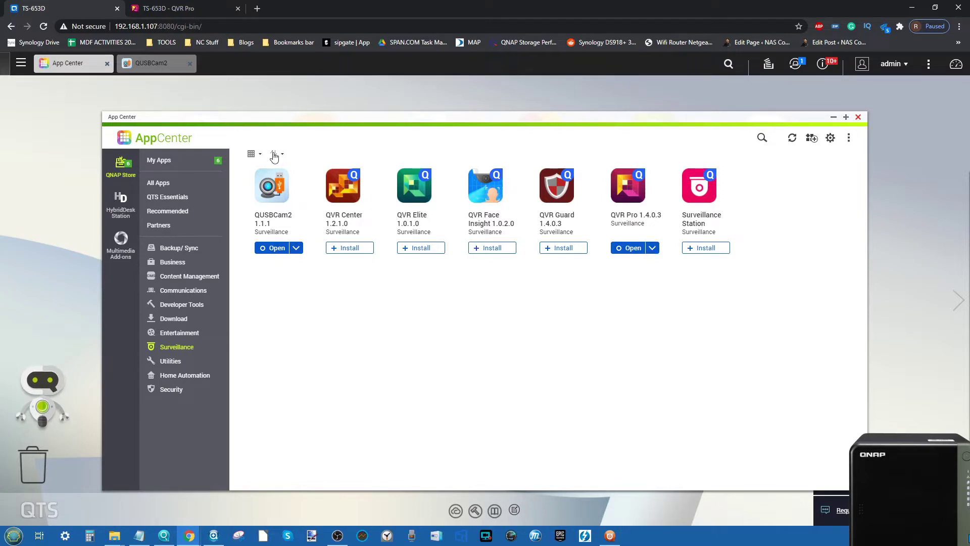
- Start the live preview of the Channel 1 USB webcam in QUSBCam2's Live View, and minimize QUSBCam2
left_click(154, 64)
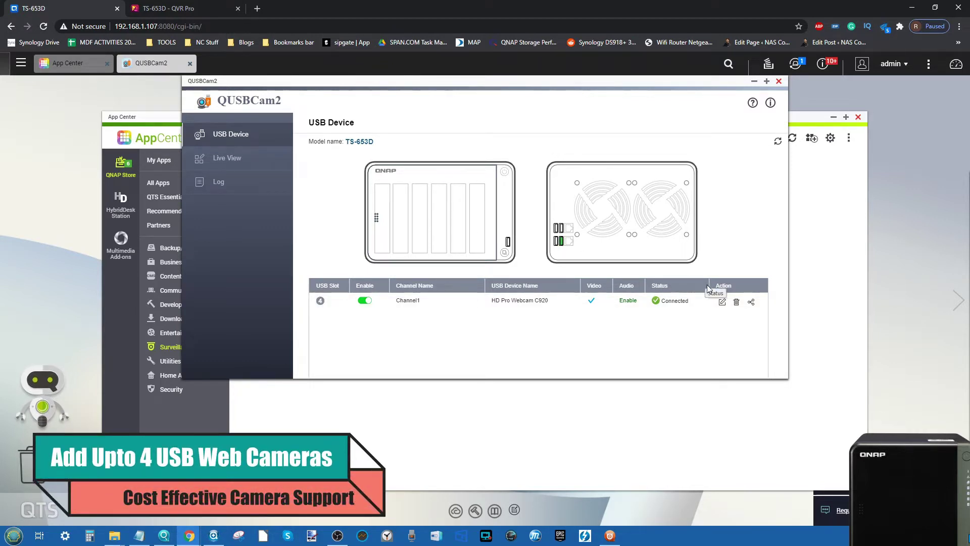
left_click(262, 161)
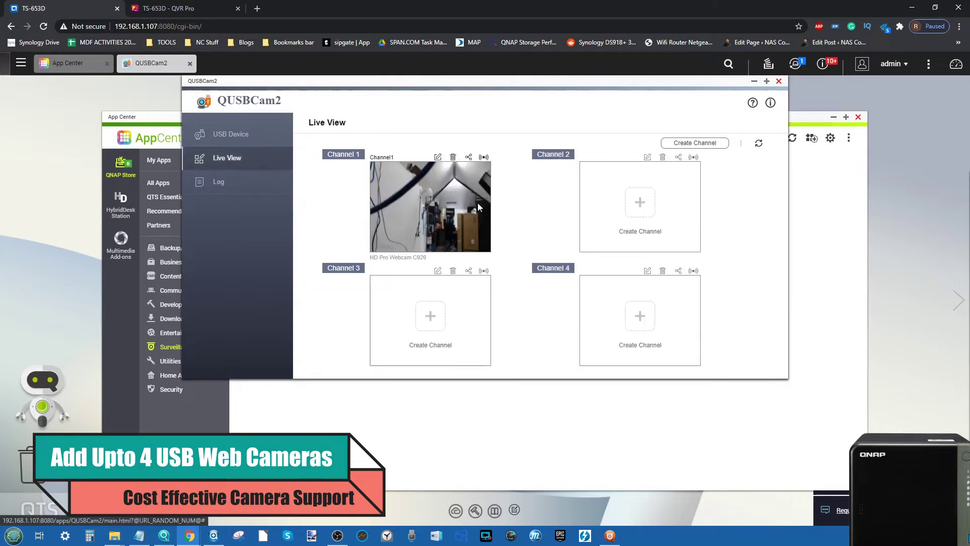
left_click(483, 157)
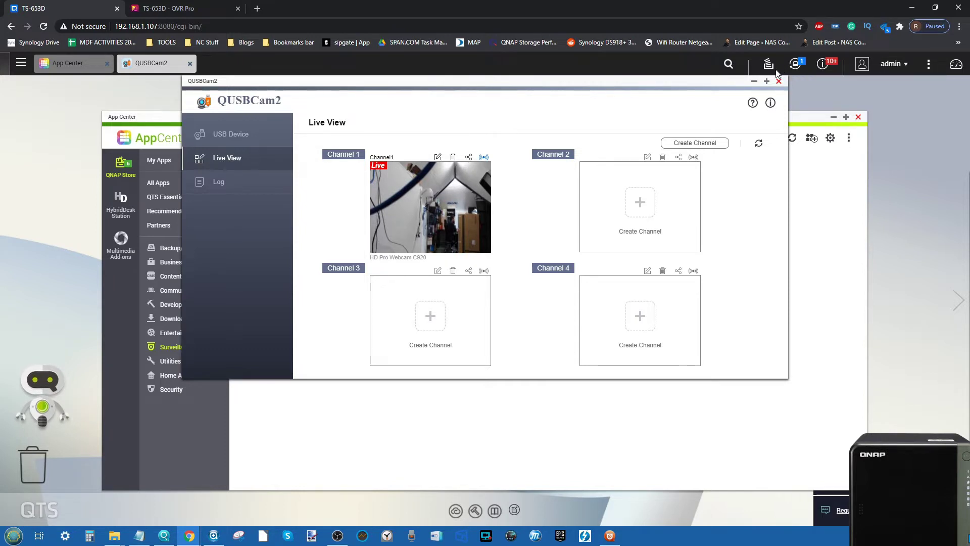
left_click(754, 82)
- In the QVR Pro Client, reposition the zoom region on the QUSBCam2 camera's live feed around the desk area, and minimize the client
left_click(167, 9)
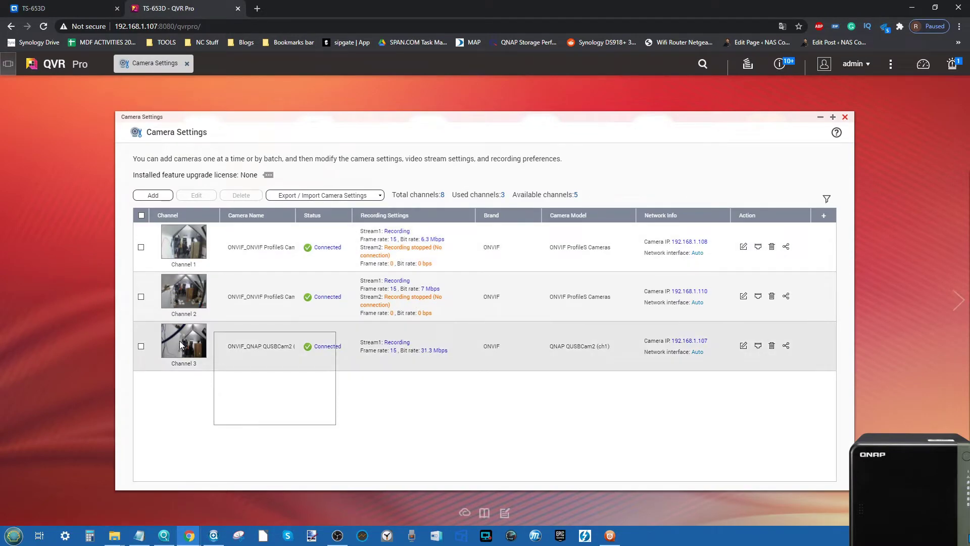
left_click(610, 535)
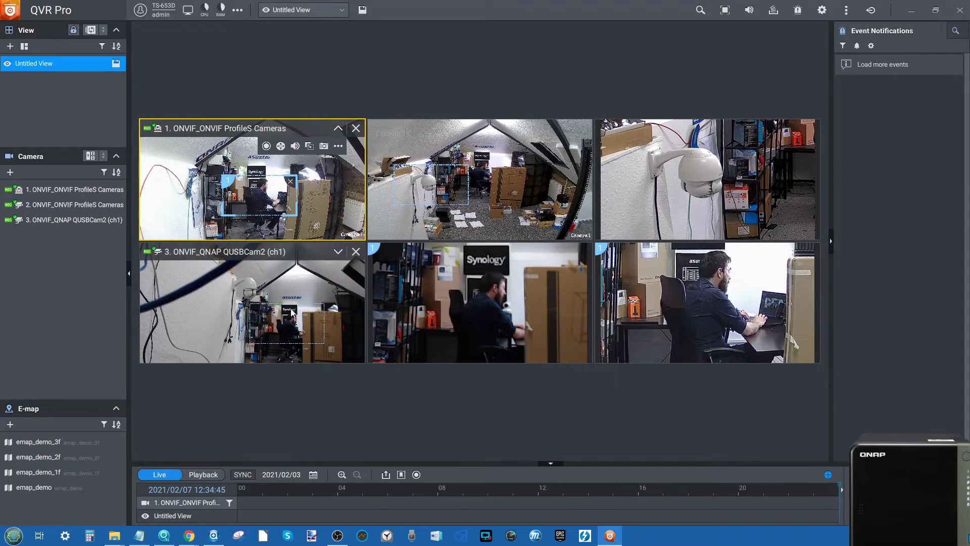
left_click(271, 313)
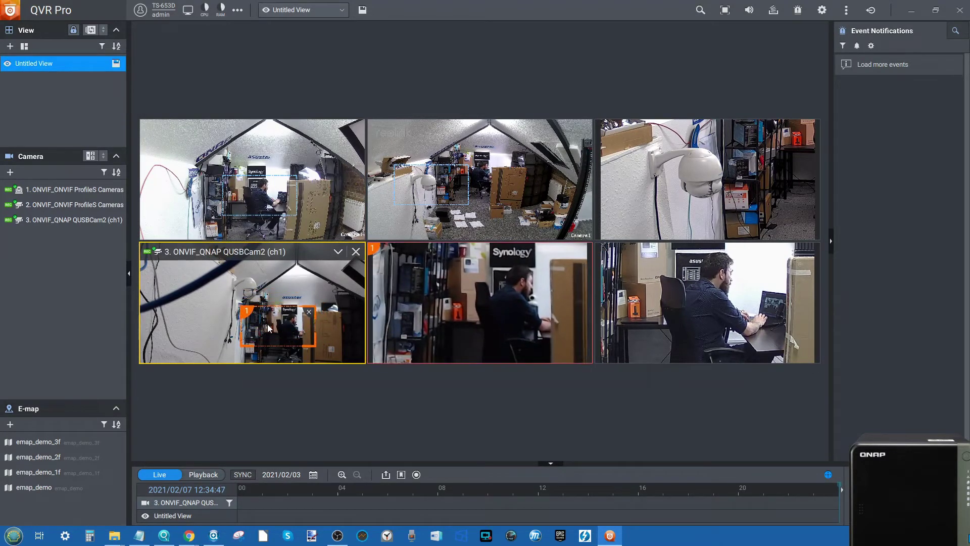
mouse_move(477, 245)
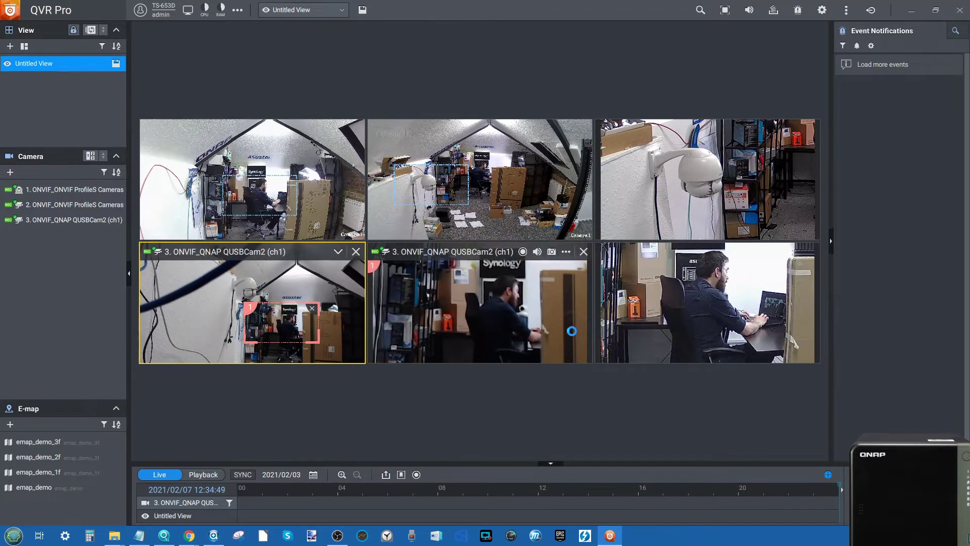
left_click(551, 252)
left_click(459, 259)
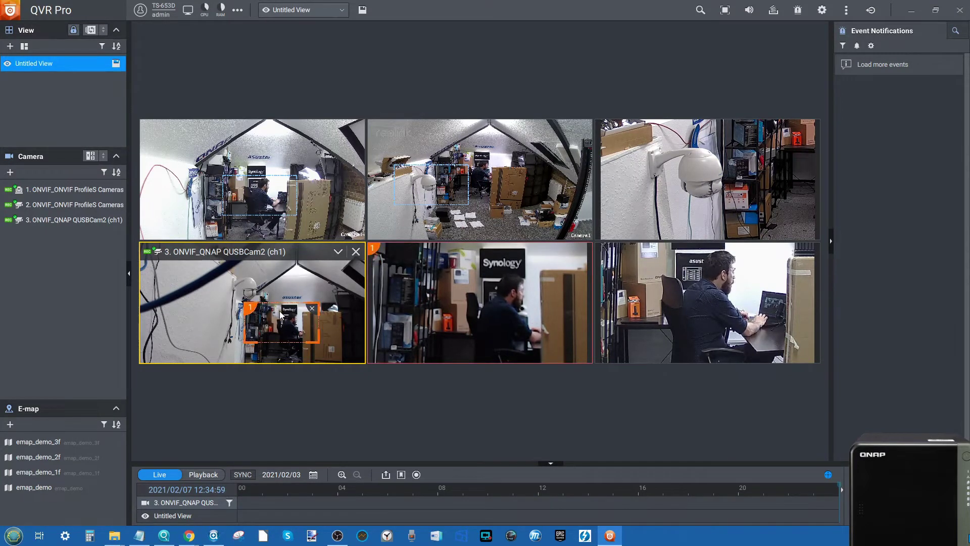
mouse_move(278, 320)
left_mouse_down()
mouse_move(278, 303)
mouse_move(277, 311)
left_mouse_up()
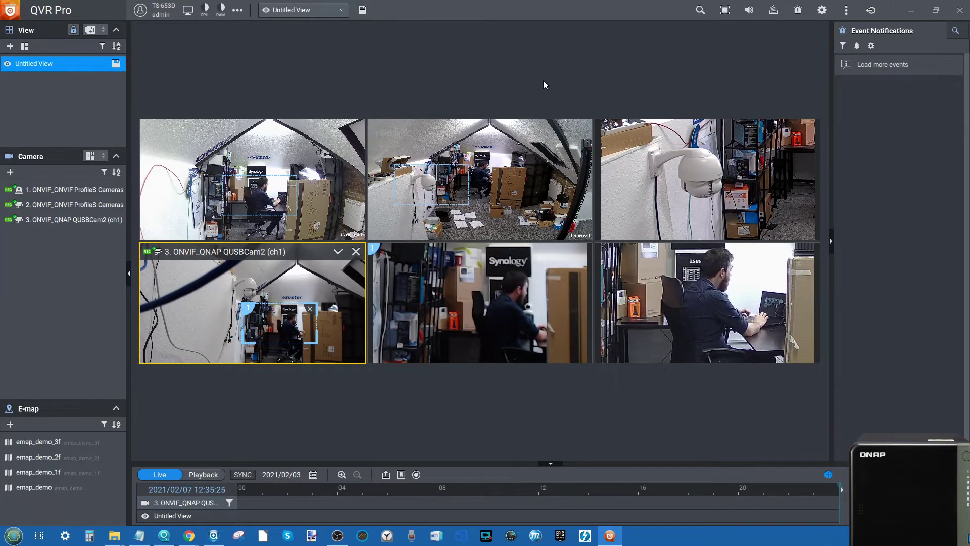
left_click(911, 10)
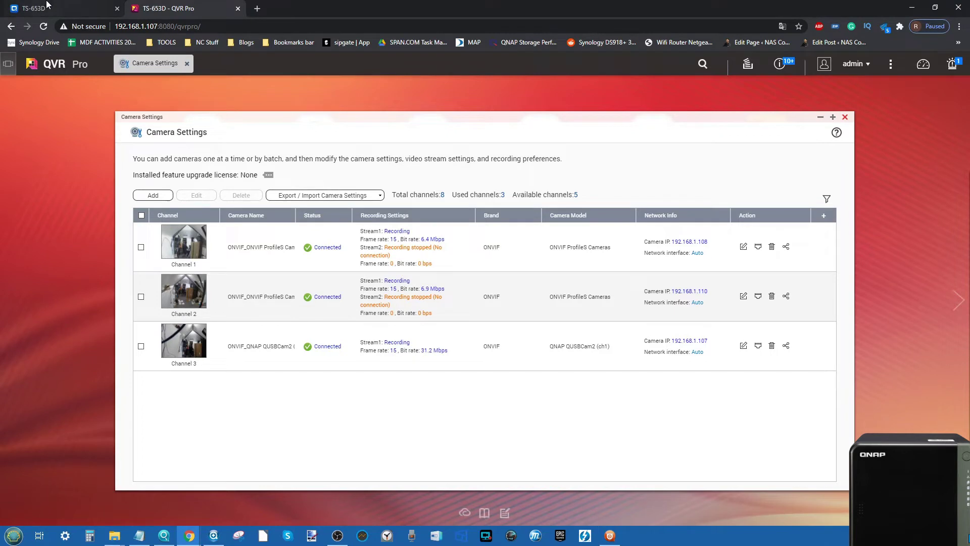
- Scan the NAS network for cameras to add, close the Add Camera wizard, and return to the QVR Pro desktop
left_click(163, 196)
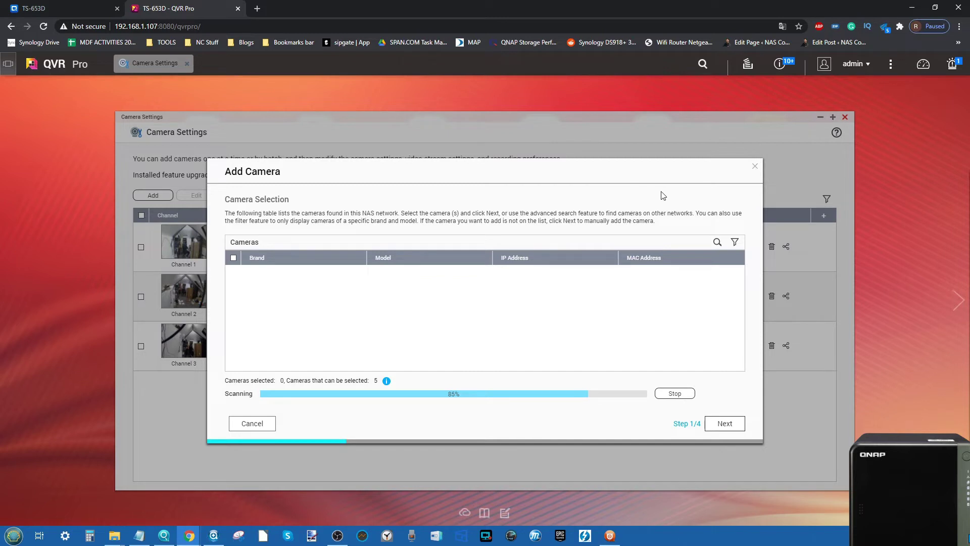
left_click(756, 167)
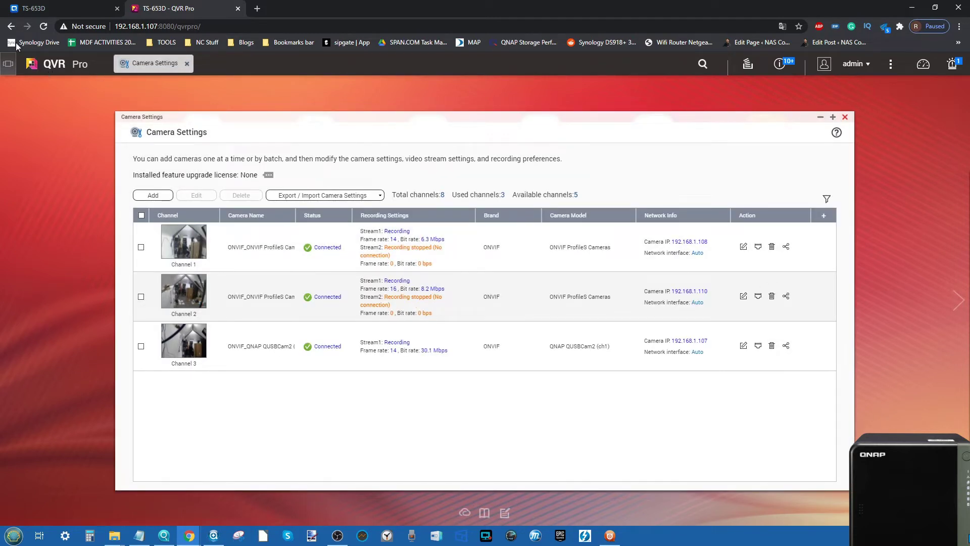
left_click(12, 69)
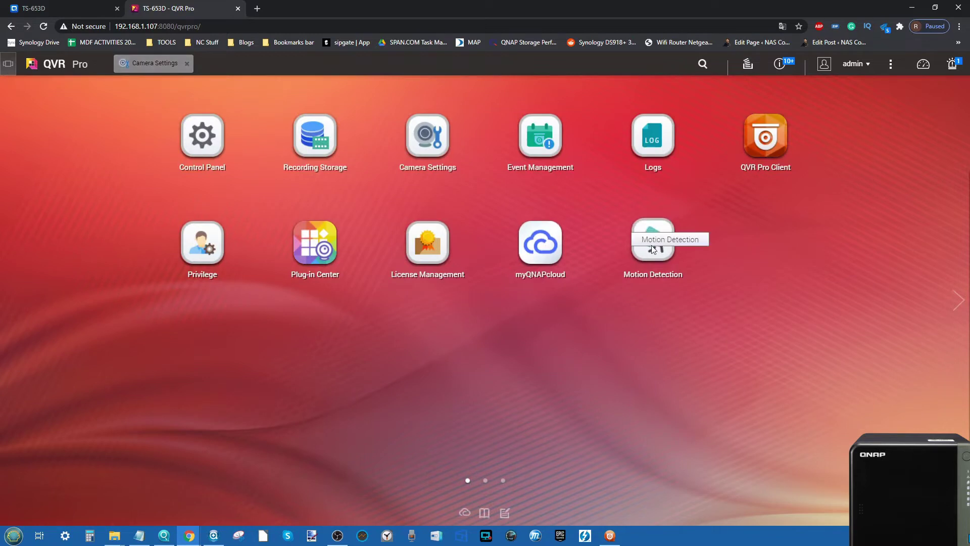
- Review the motion detection settings and rules of the three cameras, and minimize the Motion Detection window
left_click(653, 252)
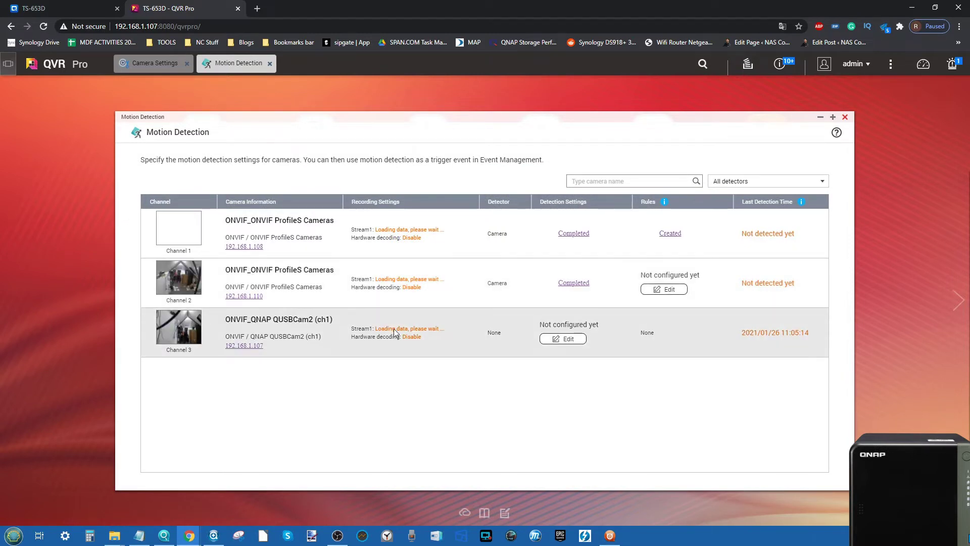
left_click(581, 285)
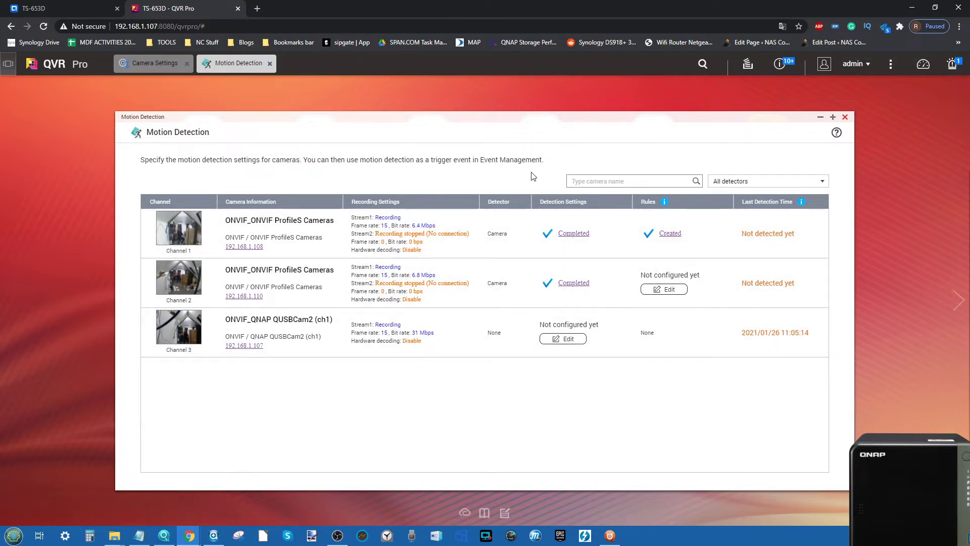
left_click(820, 118)
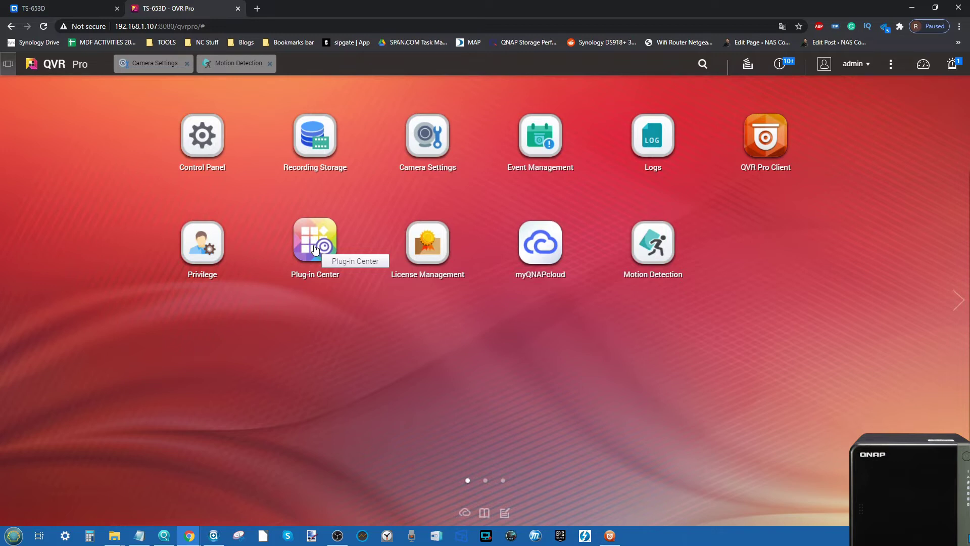
- Reopen Camera Settings and switch to the QVR Pro Client to view the live camera feeds
left_click(426, 144)
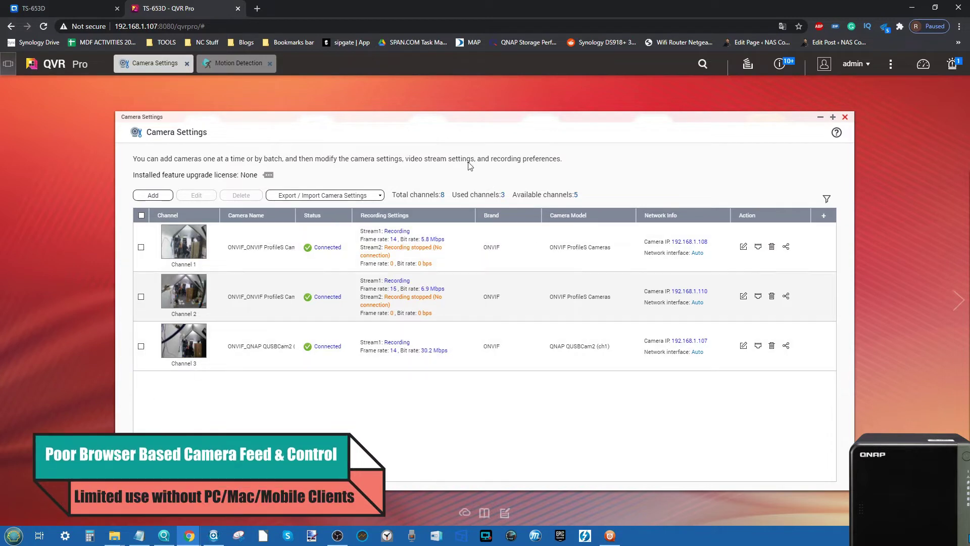
mouse_move(458, 293)
left_click(601, 535)
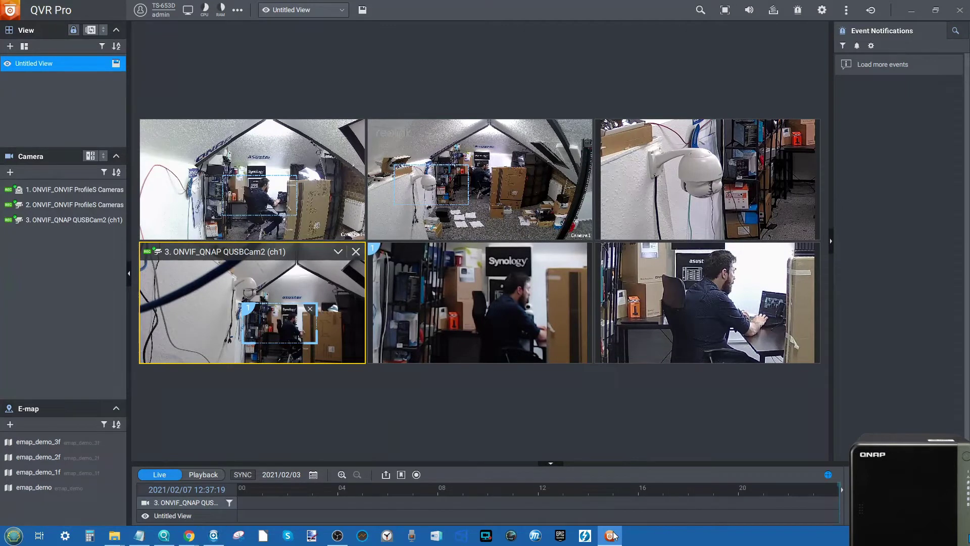
mouse_move(614, 535)
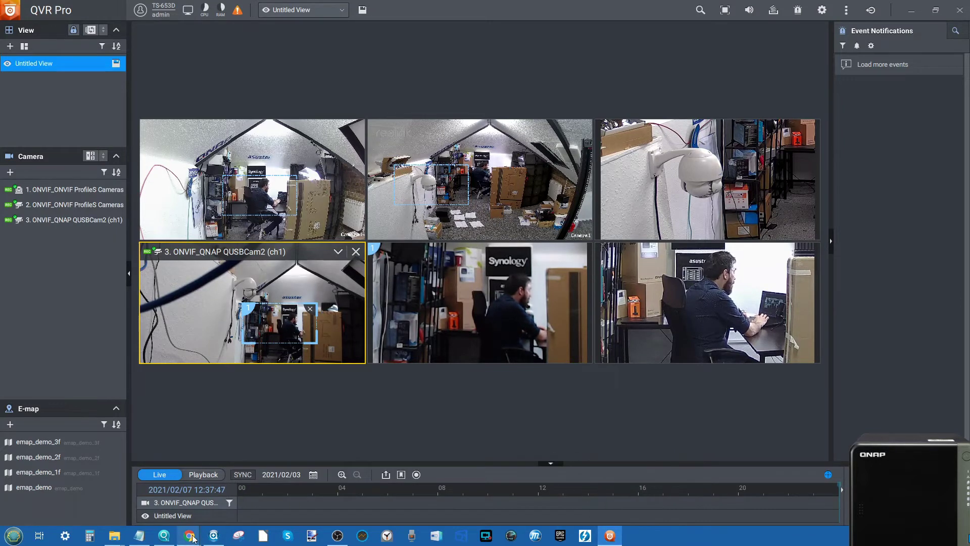
- Back in the browser's Camera Settings, examine the sharing options and connection settings of the Channel 1 camera, and return to the desktop
mouse_move(189, 539)
left_click(248, 490)
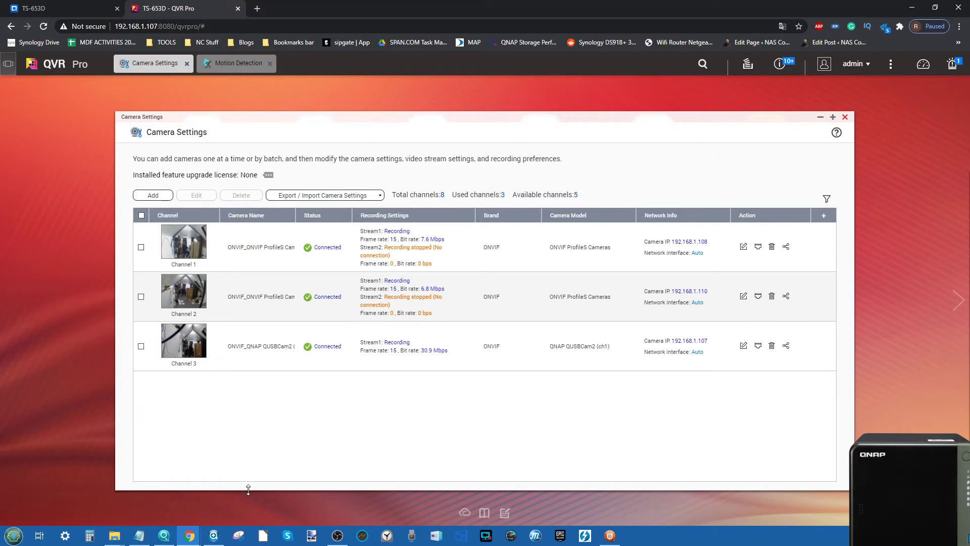
mouse_move(196, 249)
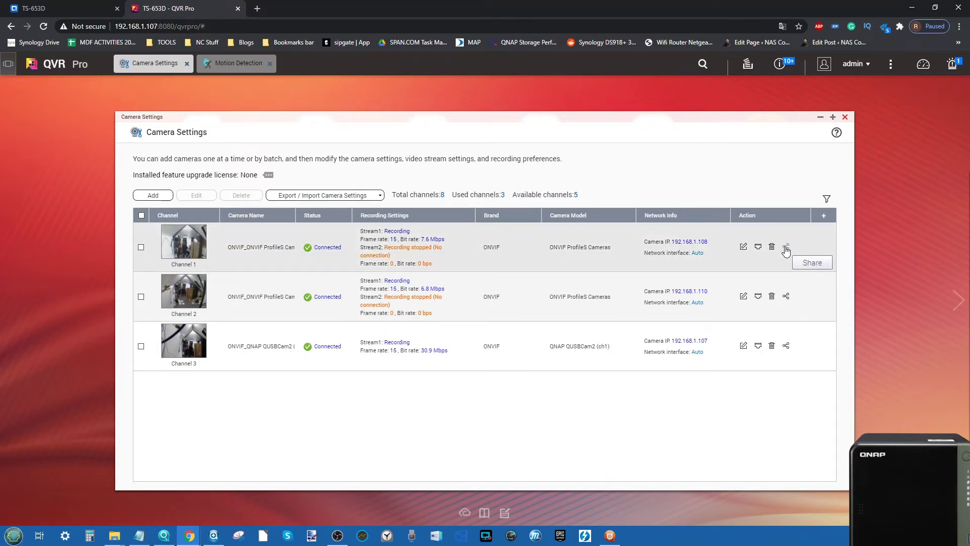
left_click(787, 249)
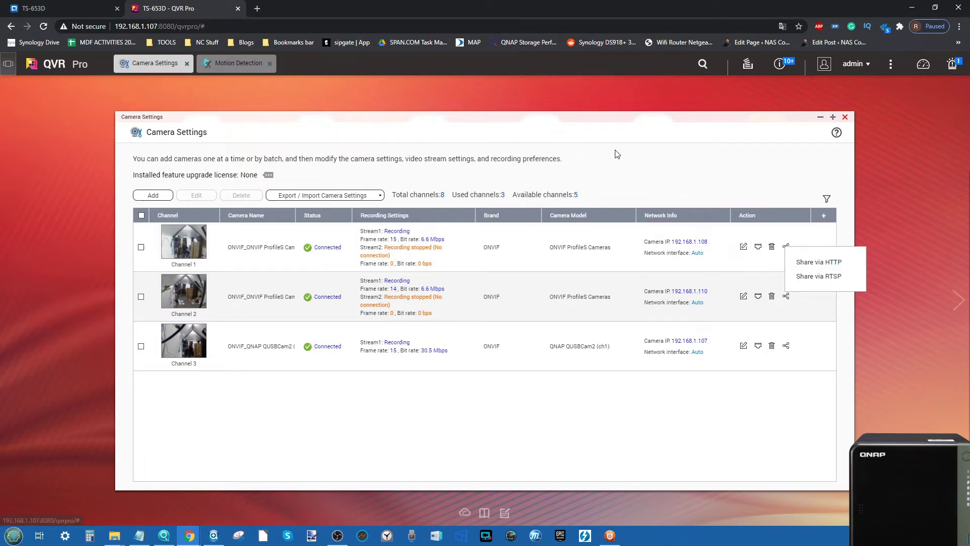
left_click(617, 163)
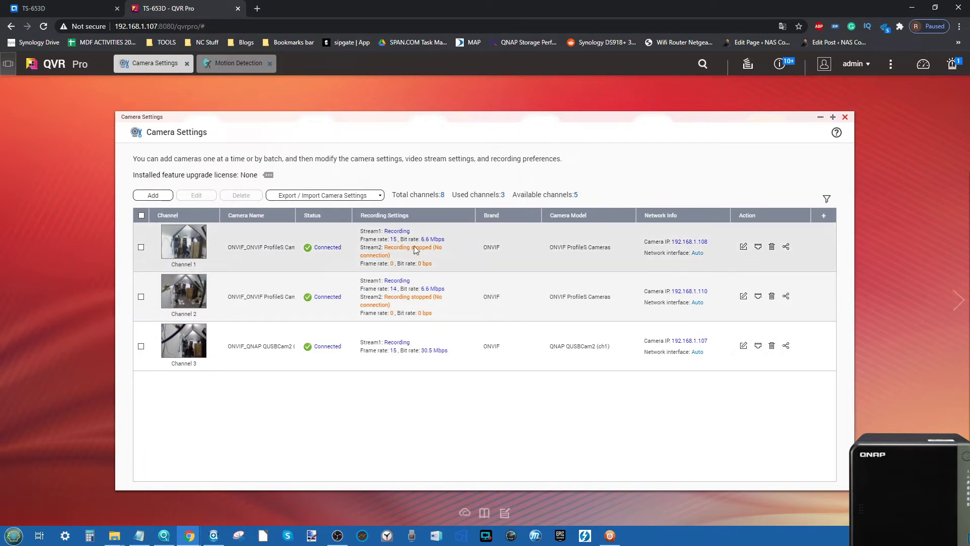
left_click(743, 247)
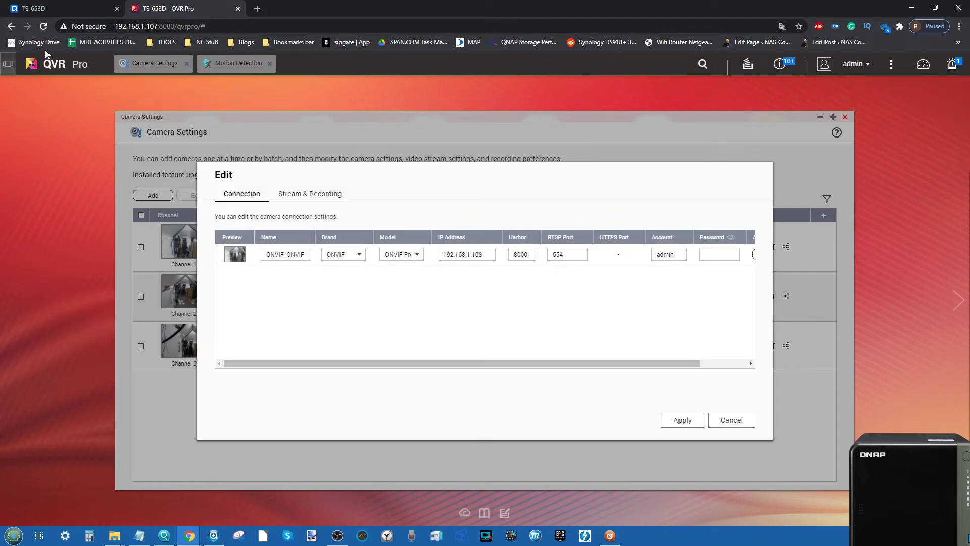
left_click(9, 65)
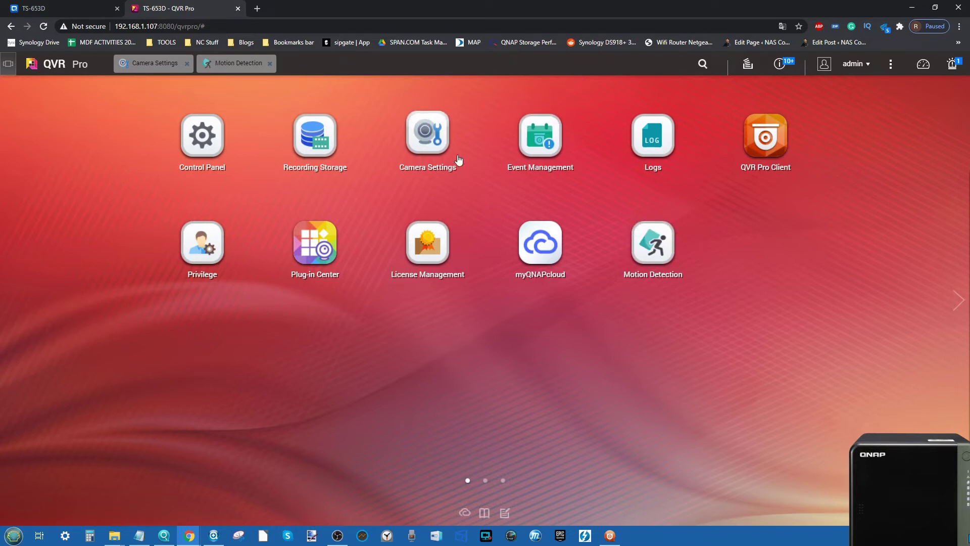
- Switch to the QVR Pro Client, show the pan/tilt controls on the first ONVIF ProfileS camera feed and turn the camera left
key("alt+Tab")
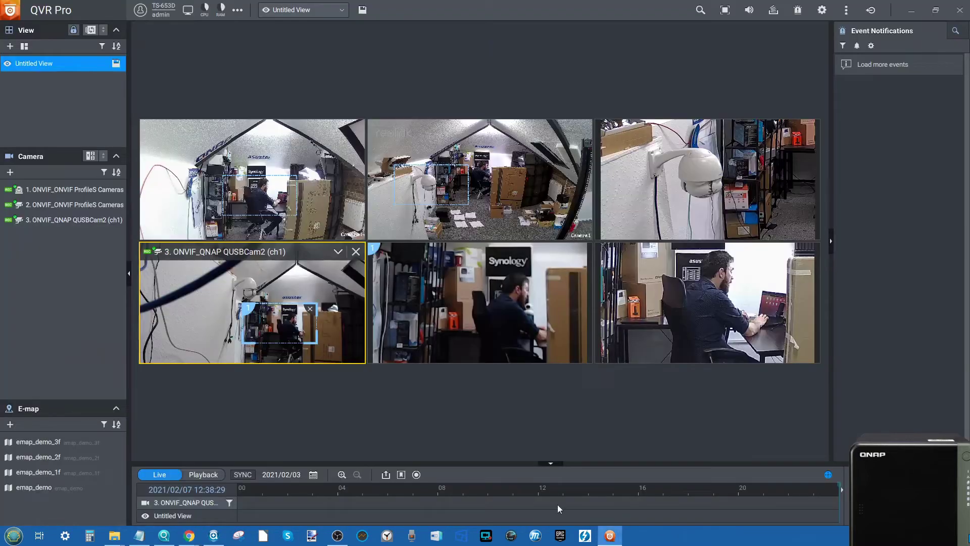
mouse_move(536, 301)
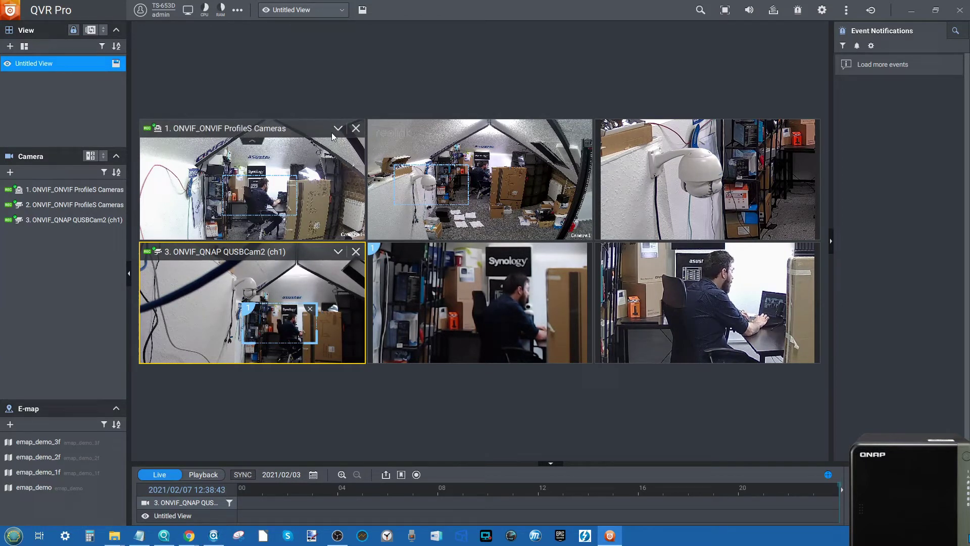
left_click(338, 128)
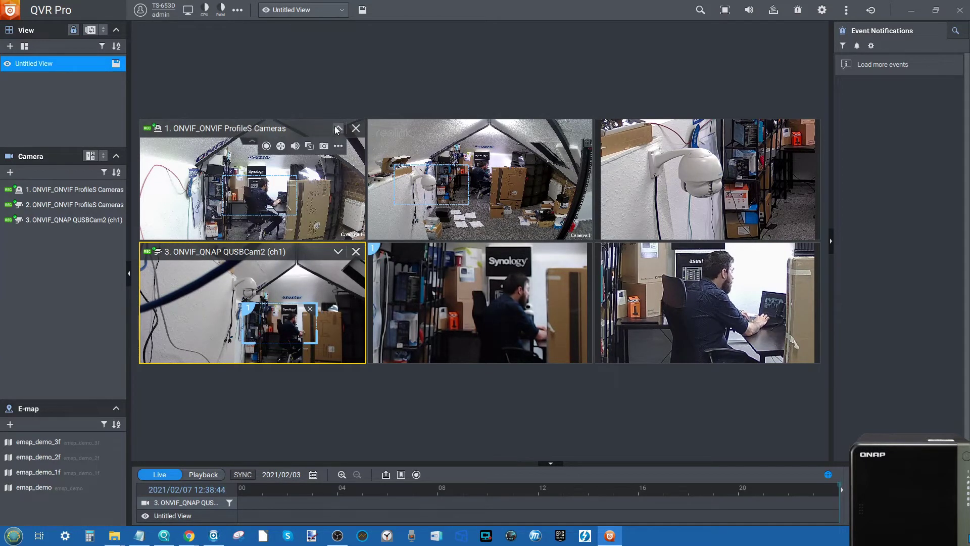
left_click(281, 148)
left_click(319, 163)
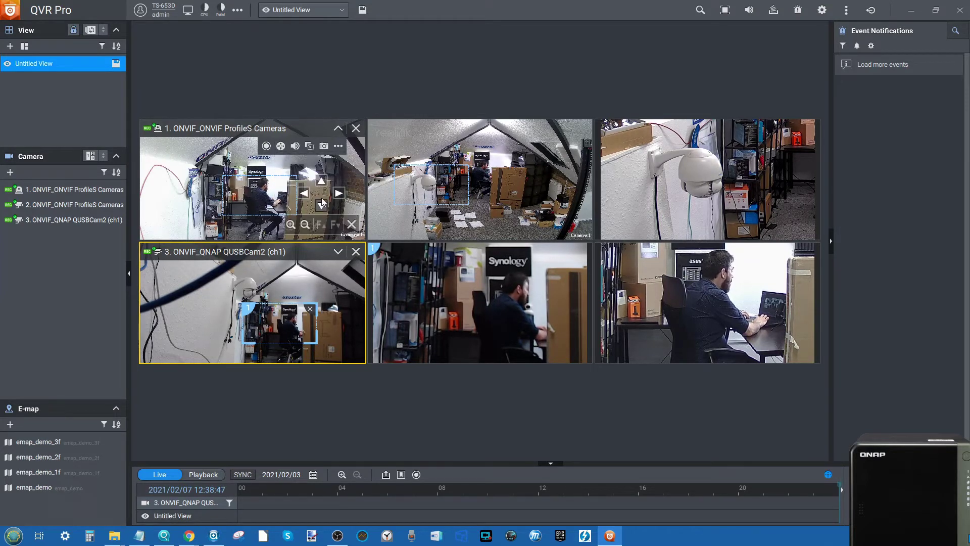
left_click(305, 193)
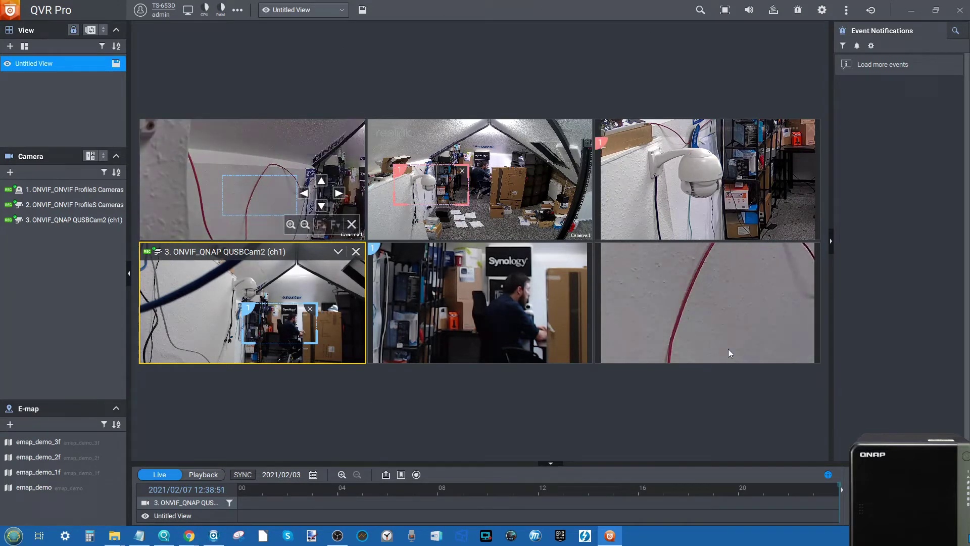
- Return to the browser, read the QVR Elite description in the TS-653D App Center and close it
left_click(612, 537)
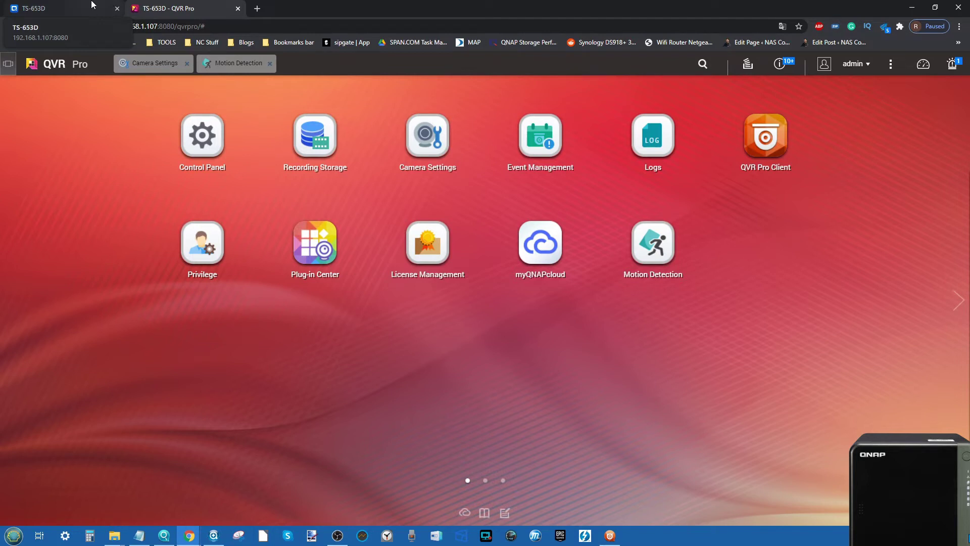
left_click(108, 5)
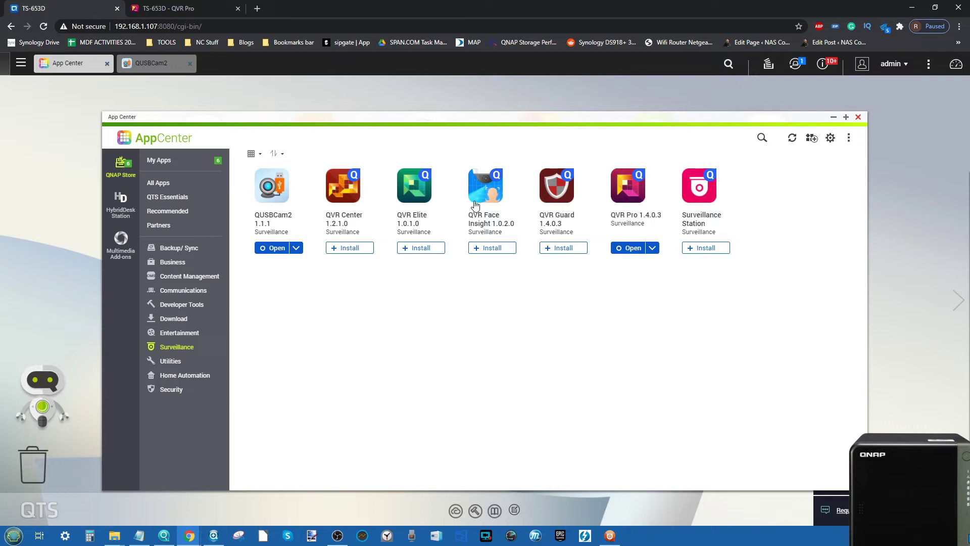
left_click(413, 190)
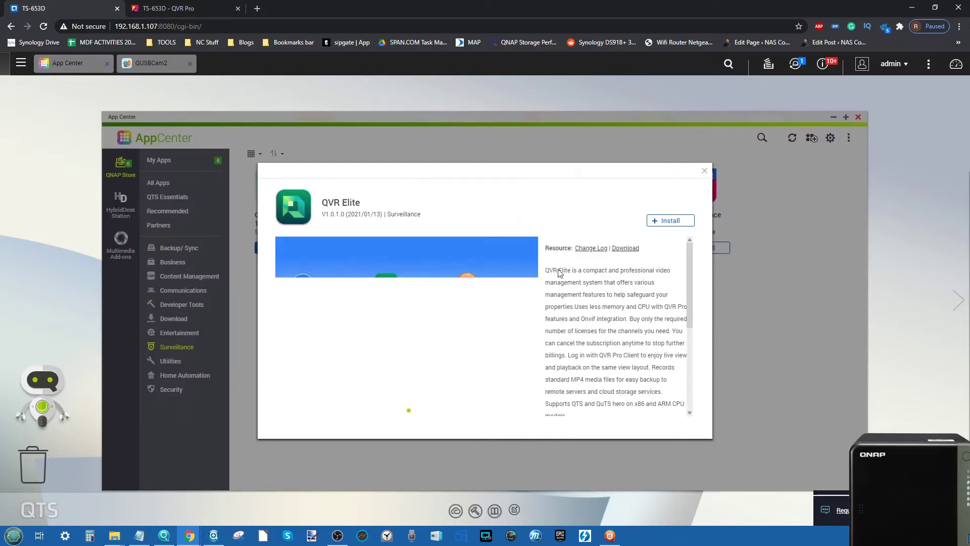
scroll(558, 273, "down", 4)
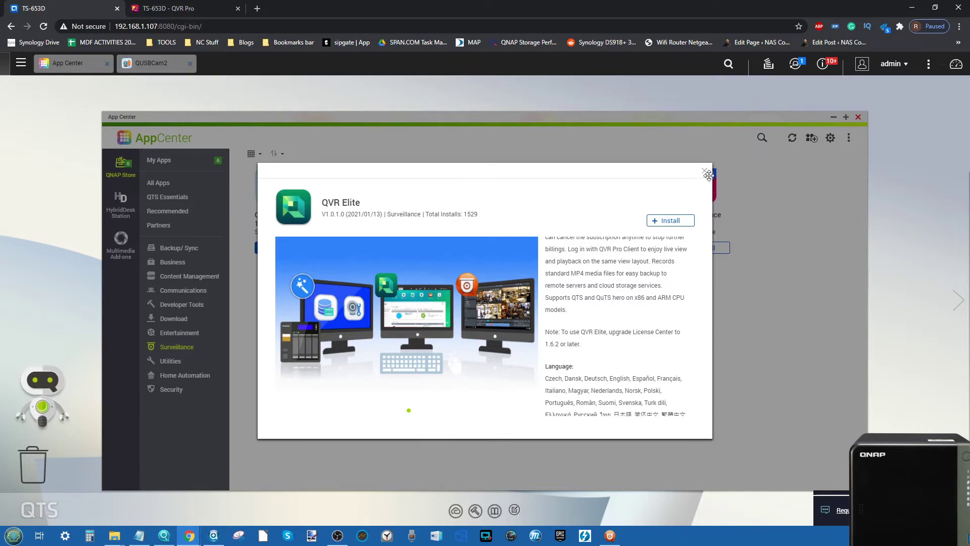
left_click(614, 542)
left_click(611, 536)
scroll(598, 300, "up", 3)
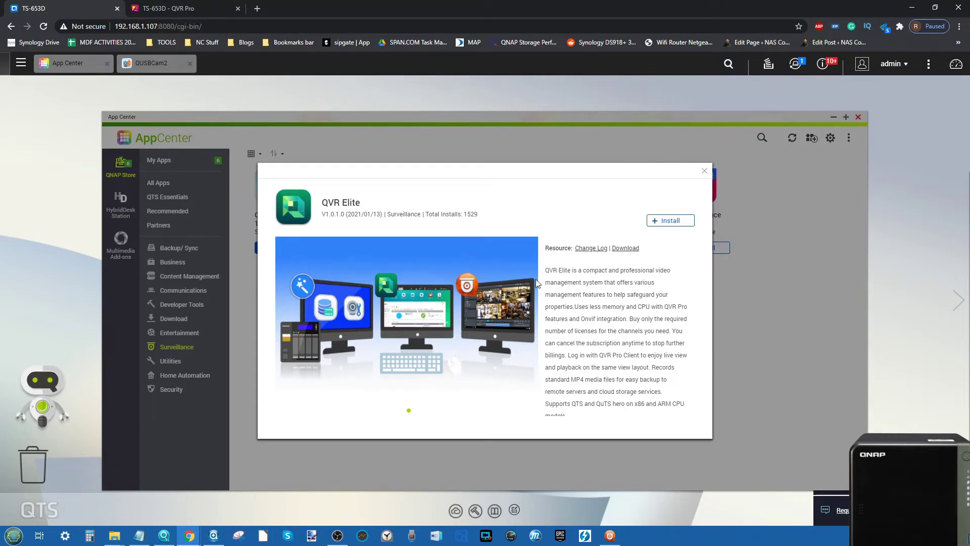
scroll(588, 317, "down", 1)
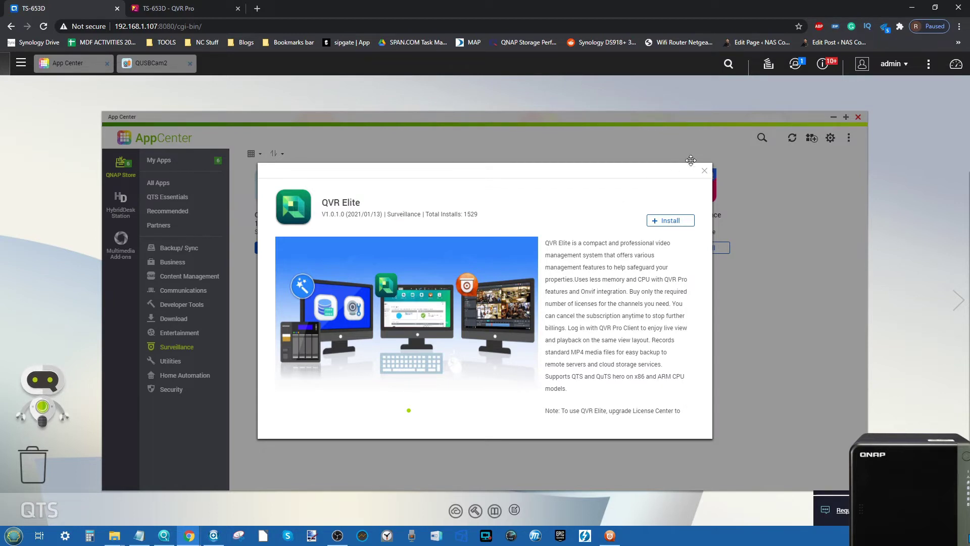
scroll(639, 318, "down", 5)
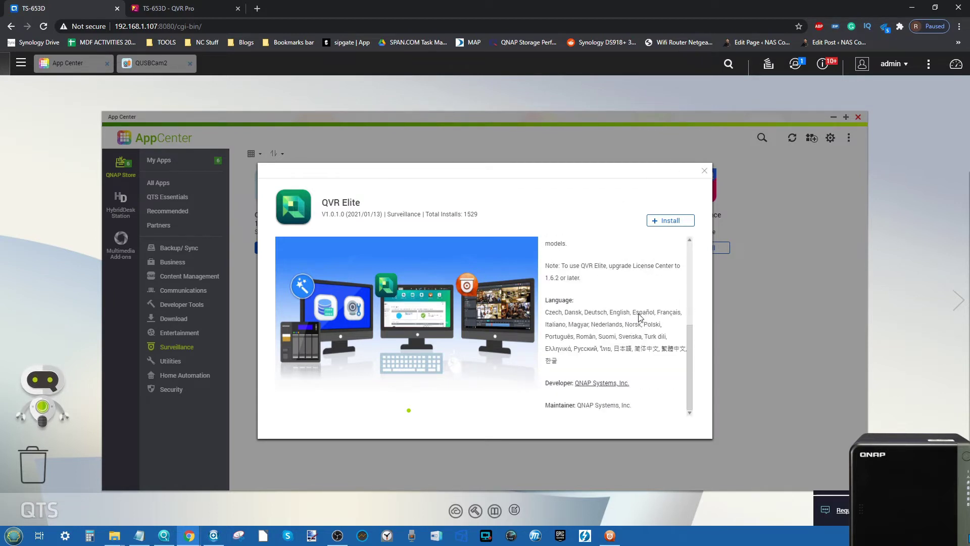
scroll(639, 318, "up", 3)
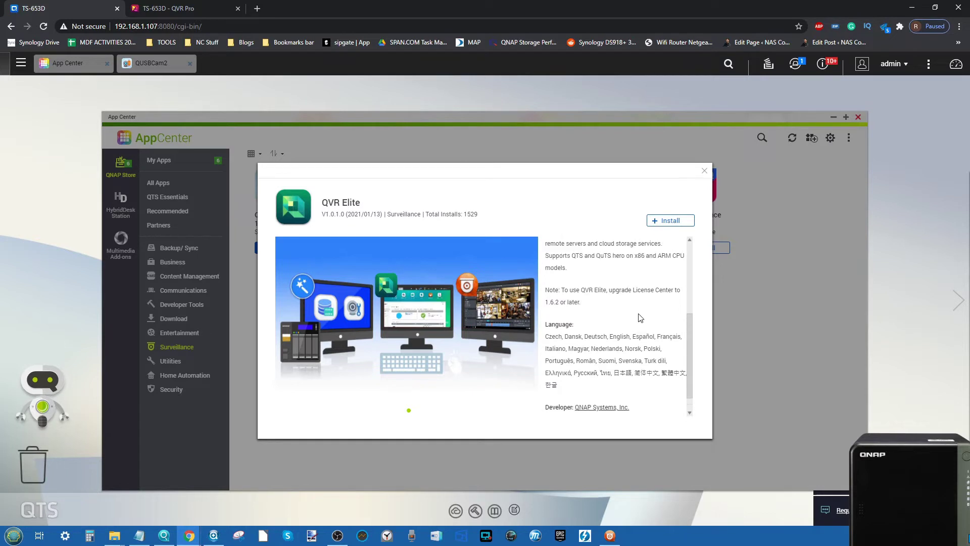
left_click(705, 170)
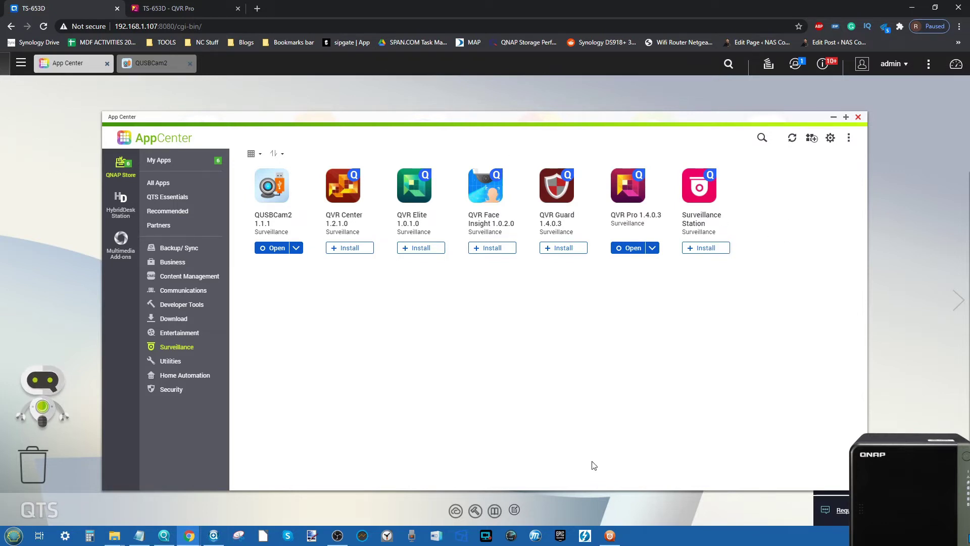
- Check the live camera feeds in the QVR Pro Client and return to the App Center in the browser
left_click(610, 540)
mouse_move(610, 350)
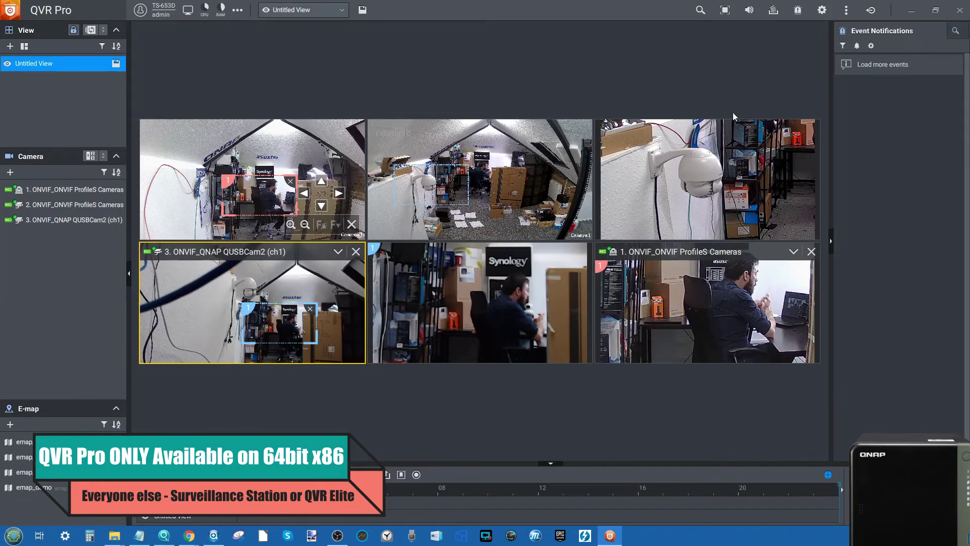
left_click(911, 11)
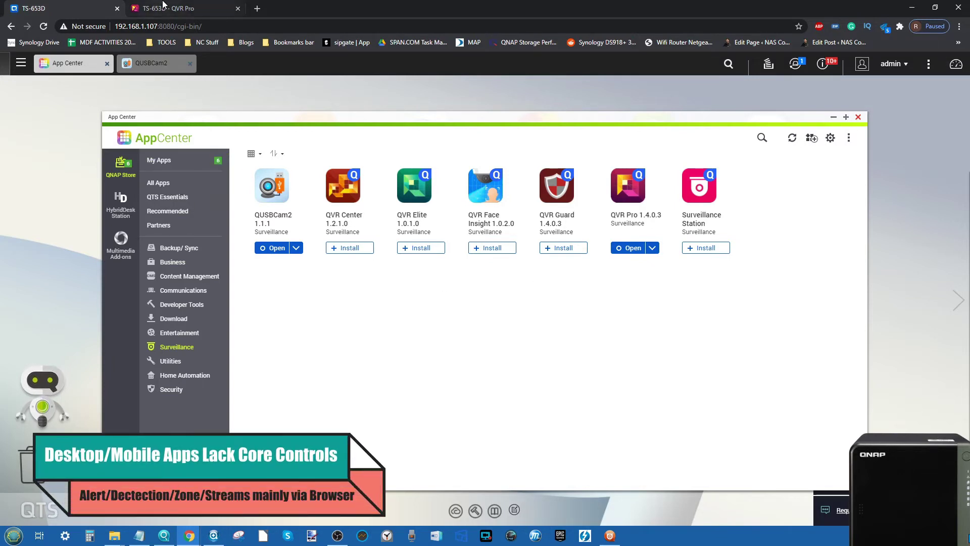
- Go to the QVR Pro desktop in the browser, glance at the client's live view and come back
left_click(20, 64)
left_click(411, 360)
left_click(167, 8)
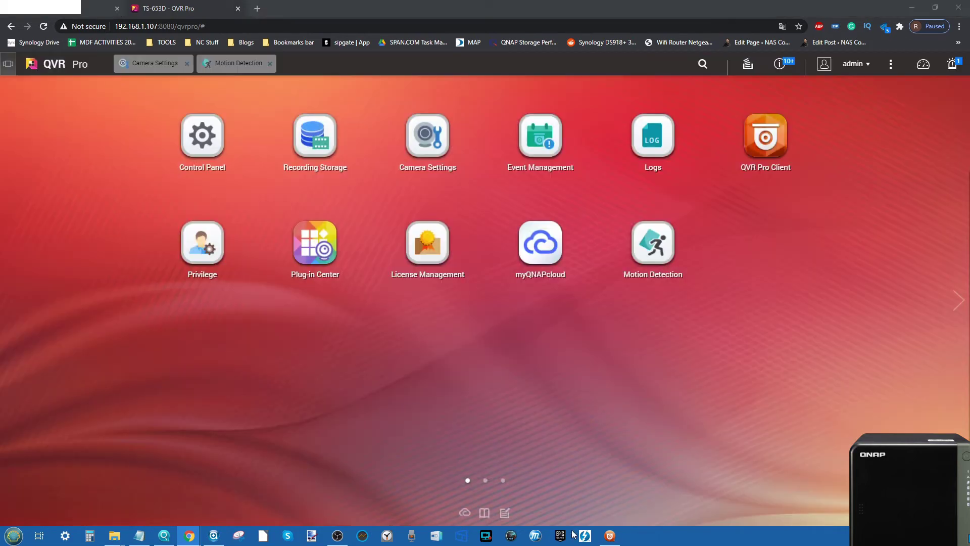
left_click(606, 540)
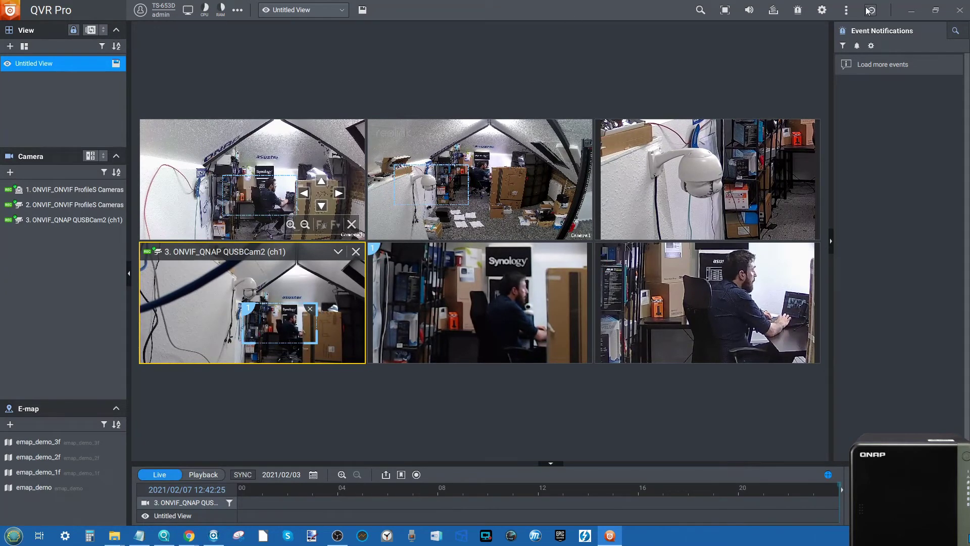
left_click(910, 11)
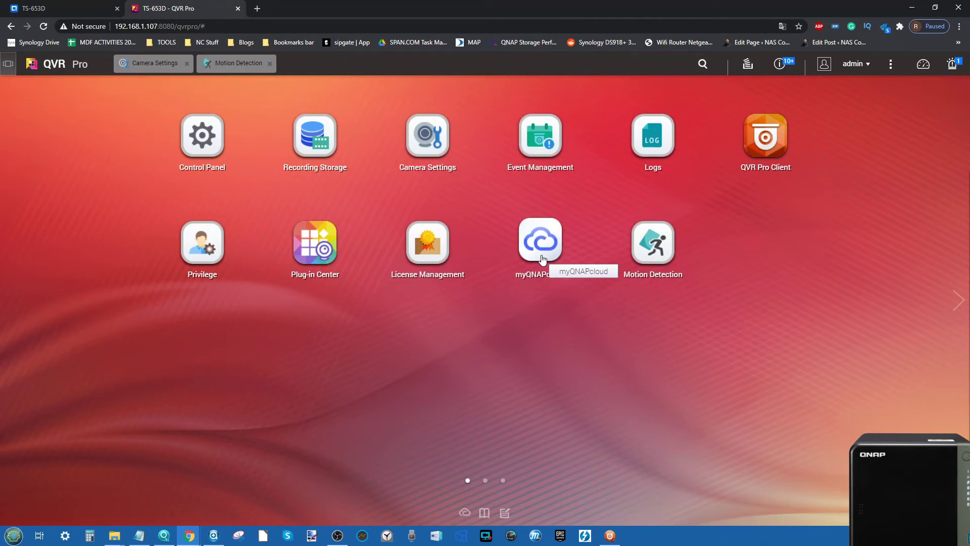
- In the QVR Pro Client, examine the first camera's feed tools and stream options, and return to the browser
left_click(610, 535)
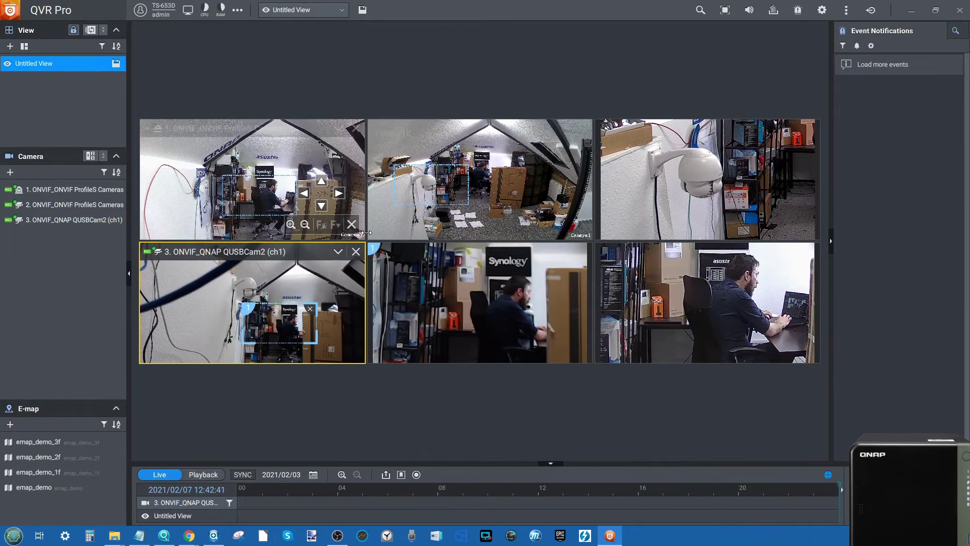
left_click(298, 169)
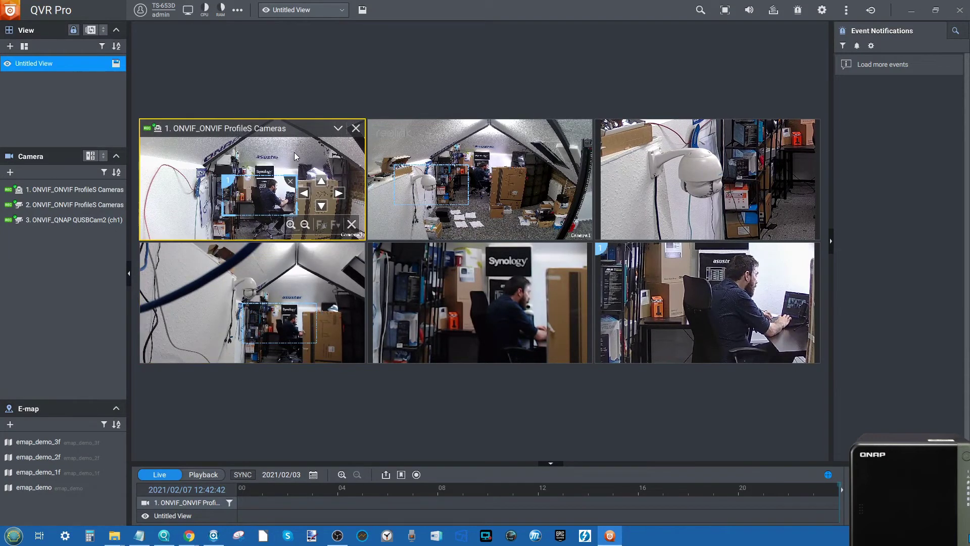
left_click(341, 129)
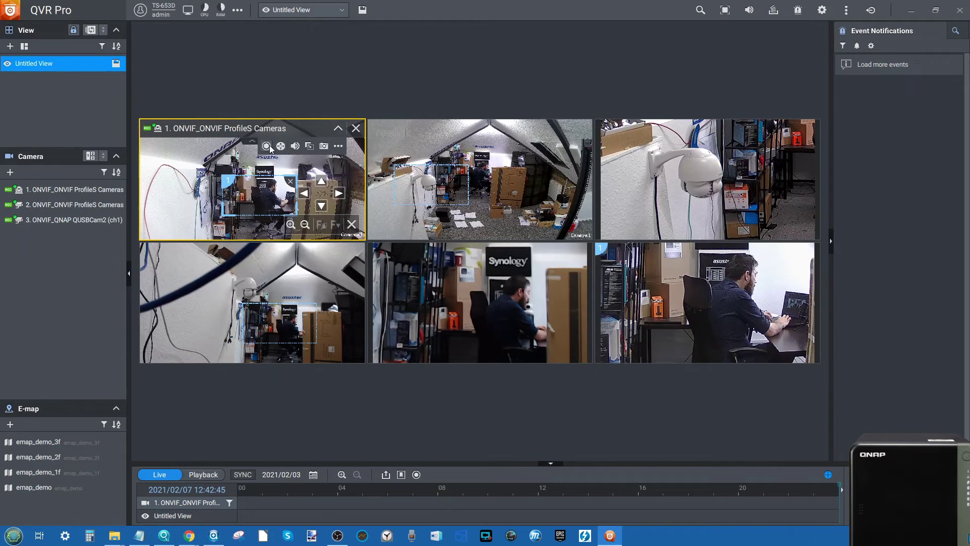
left_click(338, 147)
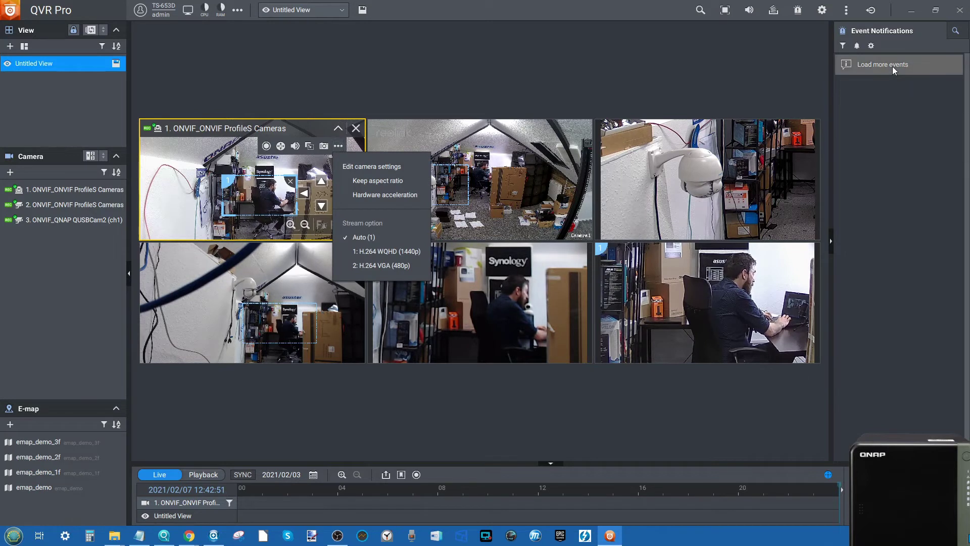
left_click(859, 46)
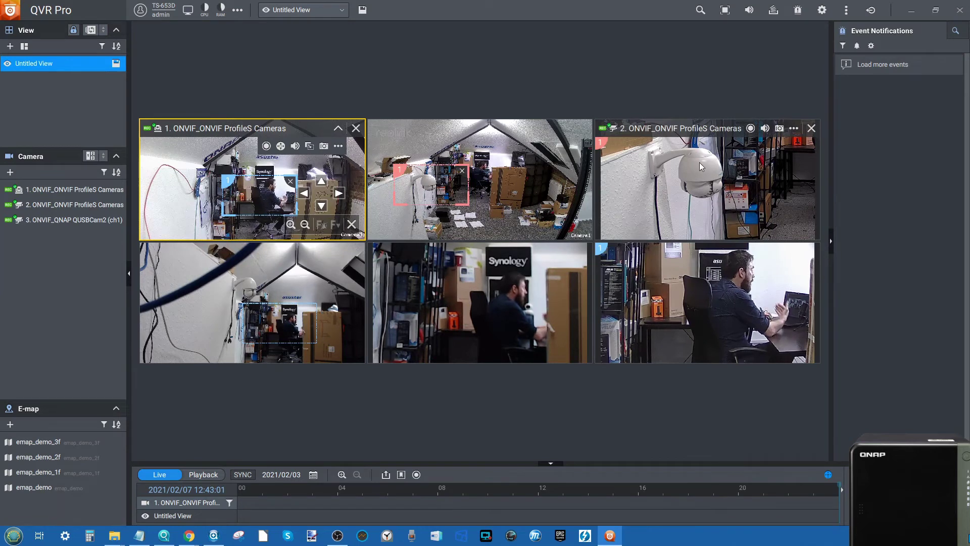
left_click(912, 11)
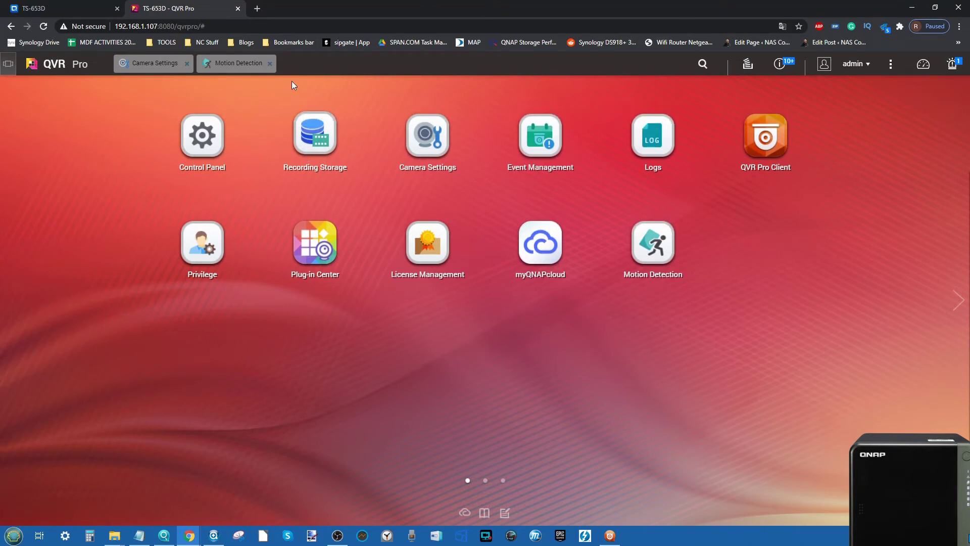
- Read the QVR Center and QVR Guard descriptions in the TS-653D App Center, closing each one
left_click(78, 5)
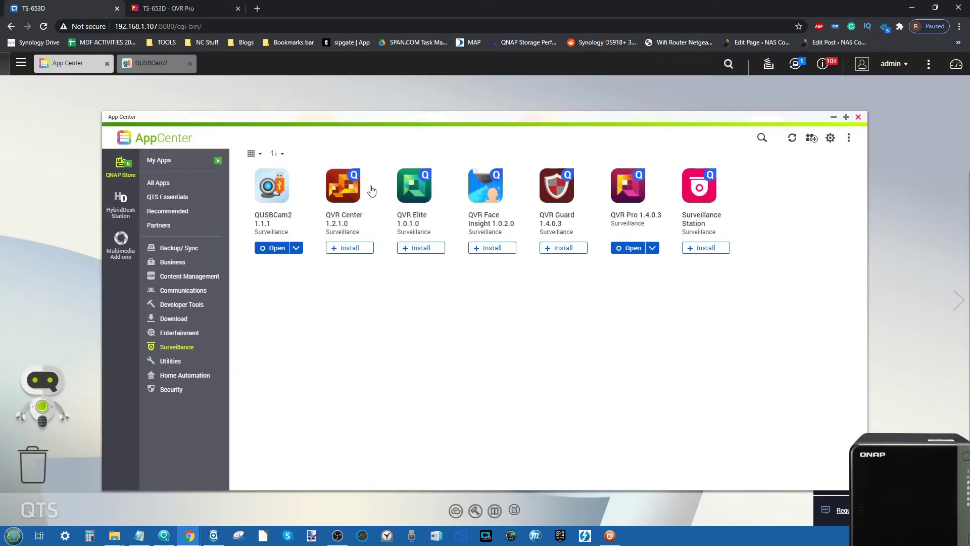
left_click(352, 190)
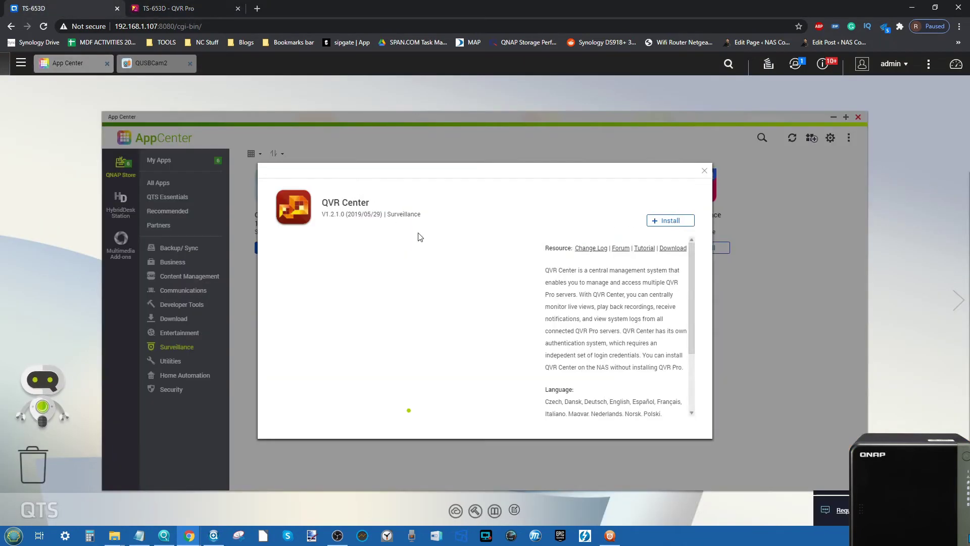
scroll(575, 278, "down", 5)
scroll(575, 278, "up", 5)
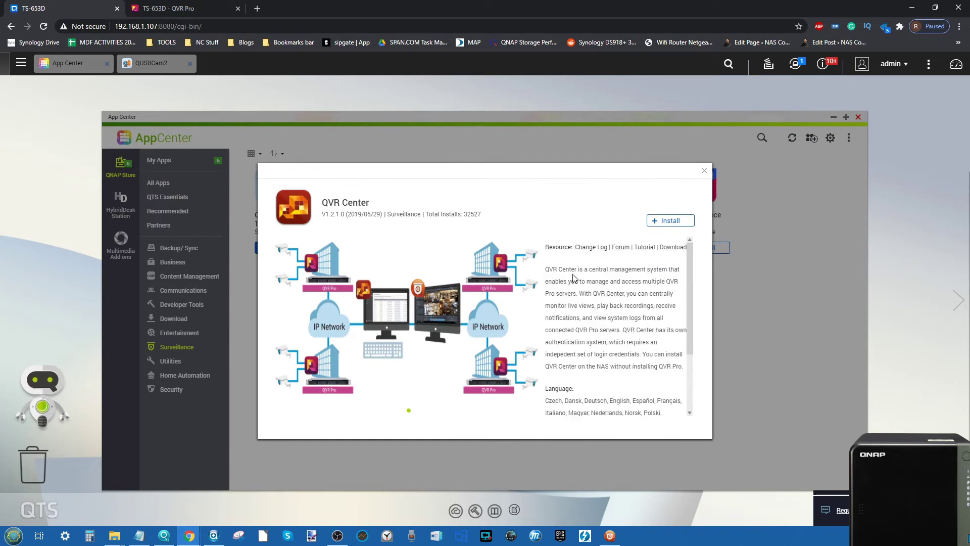
left_click(704, 170)
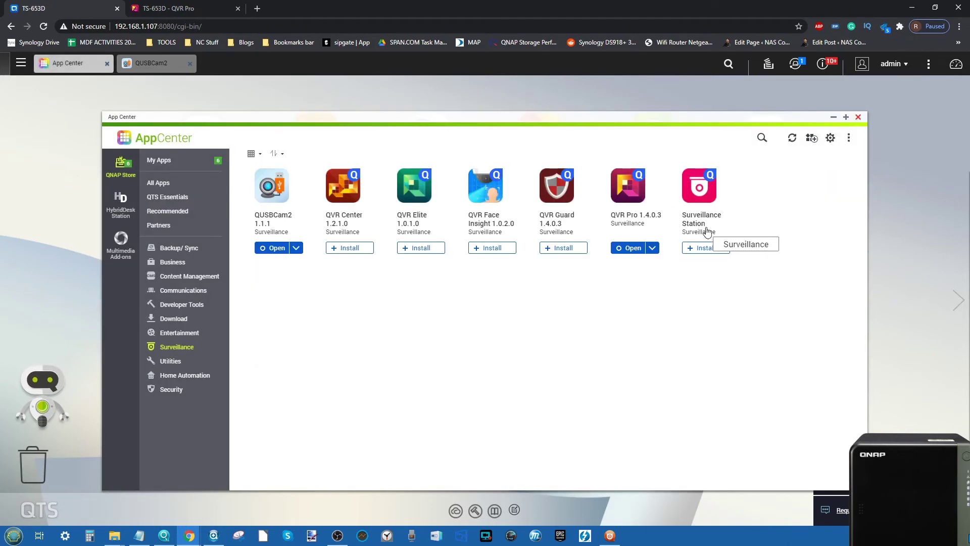
left_click(556, 202)
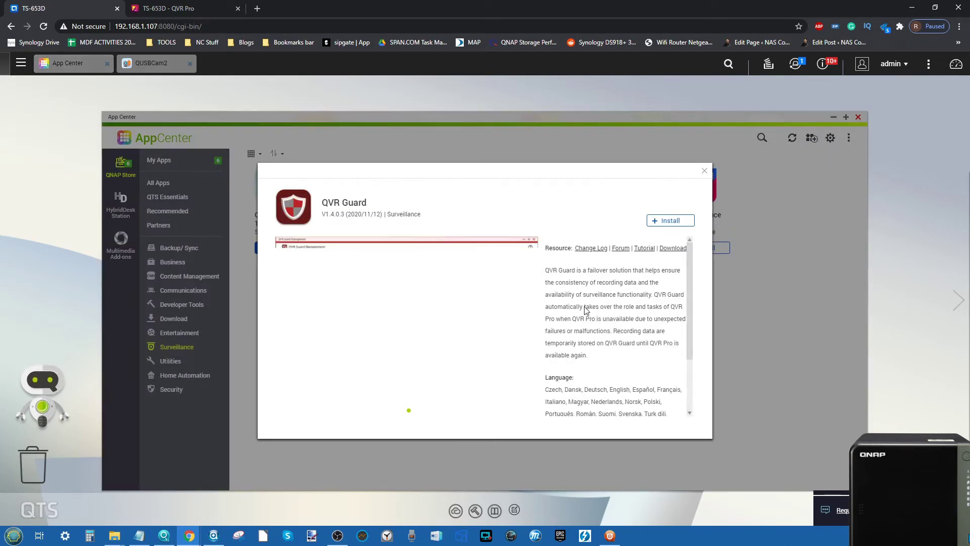
left_click(704, 171)
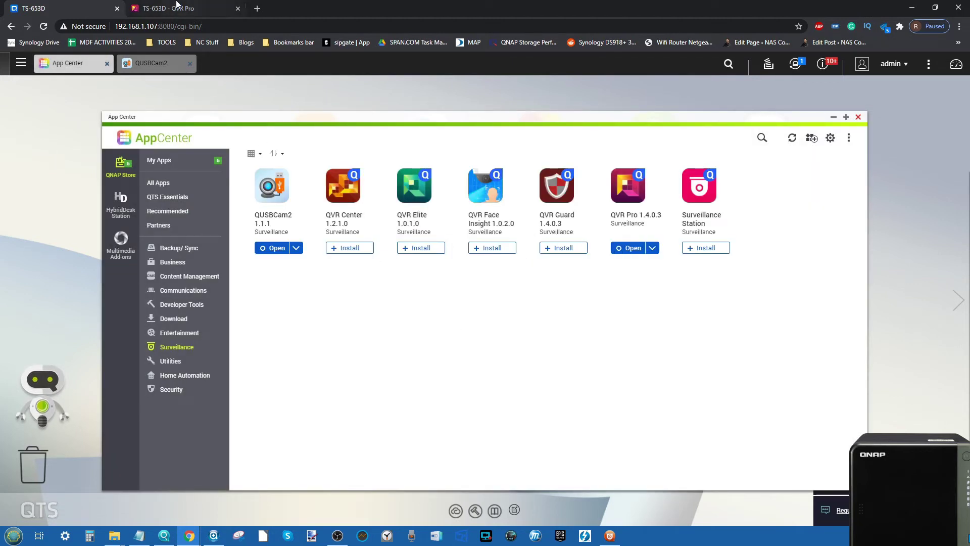
- Compare the QVR Pro desktop in the browser with the live view in the QVR Pro Client, ending in the client
left_click(177, 4)
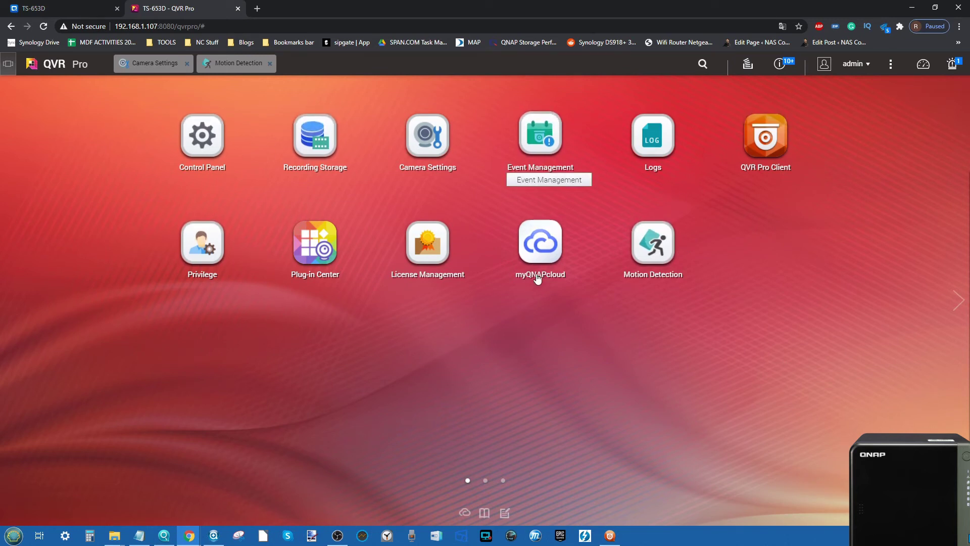
left_click(611, 537)
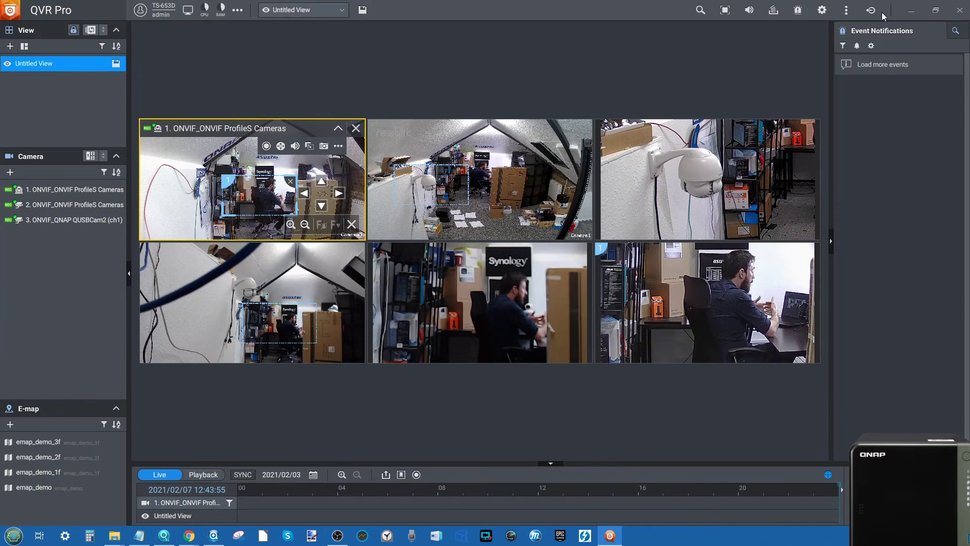
left_click(912, 10)
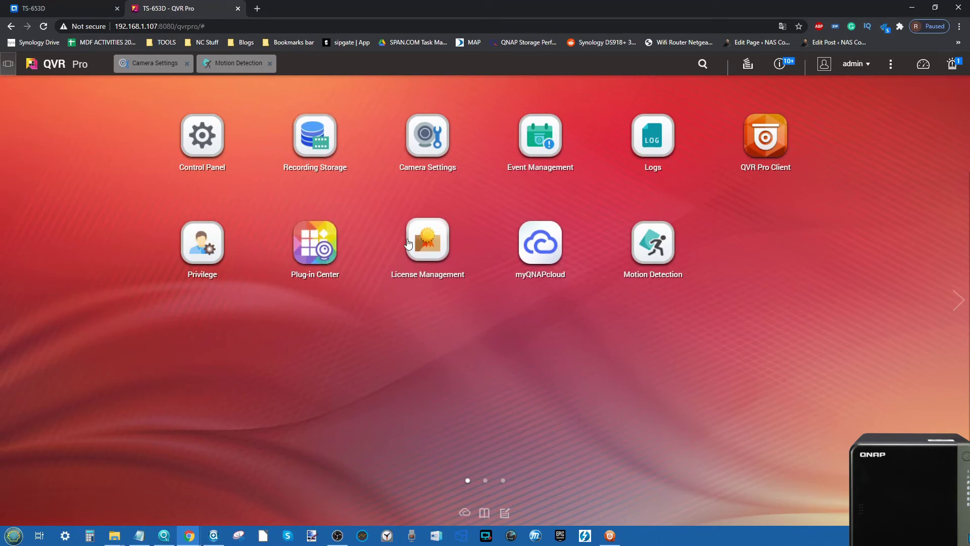
left_click(611, 537)
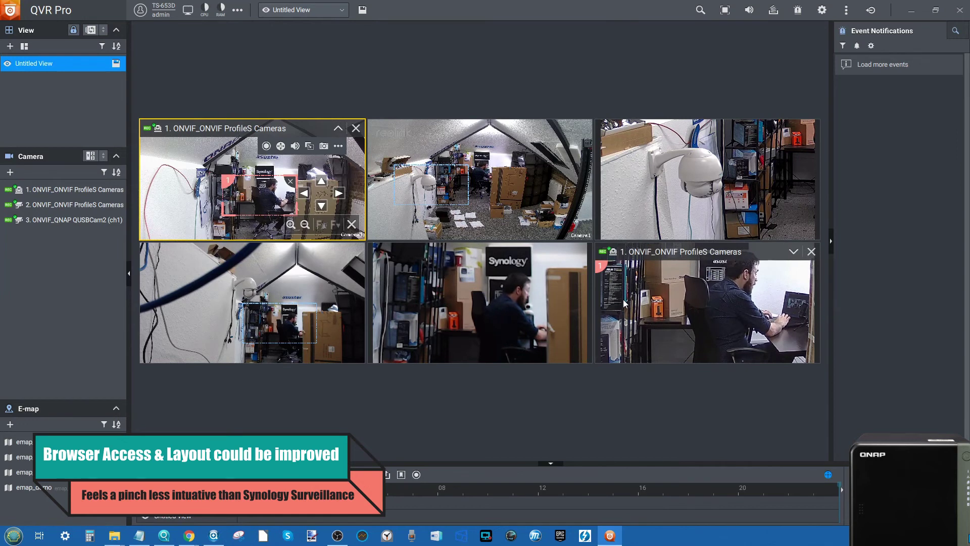
- Switch the first and second ONVIF camera feeds to playback in the client, and return to the QVR Pro desktop in the browser
left_click(203, 475)
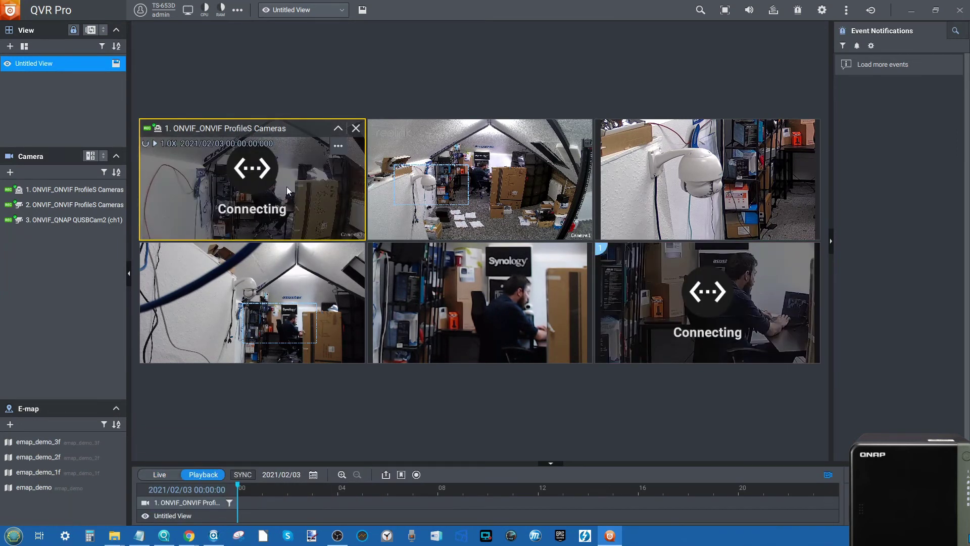
left_click(514, 205)
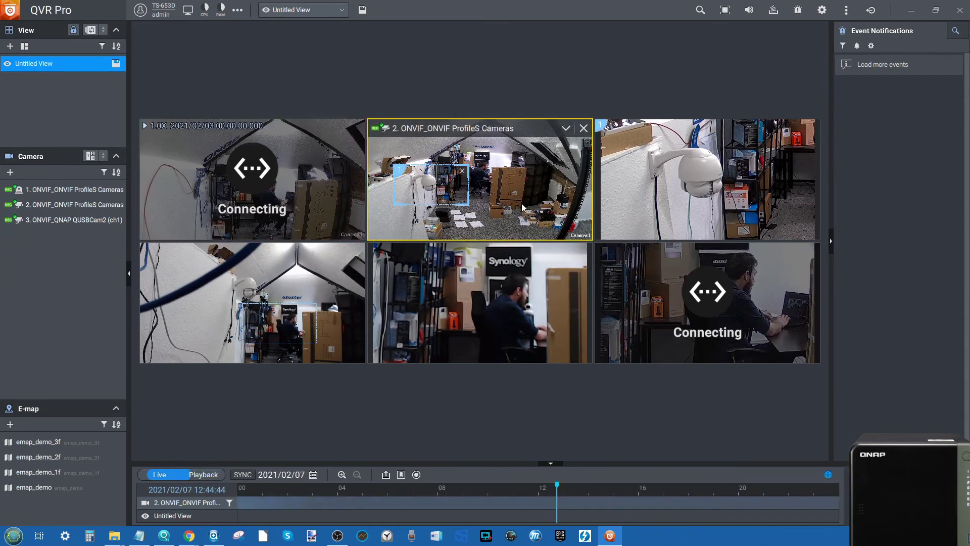
left_click(211, 477)
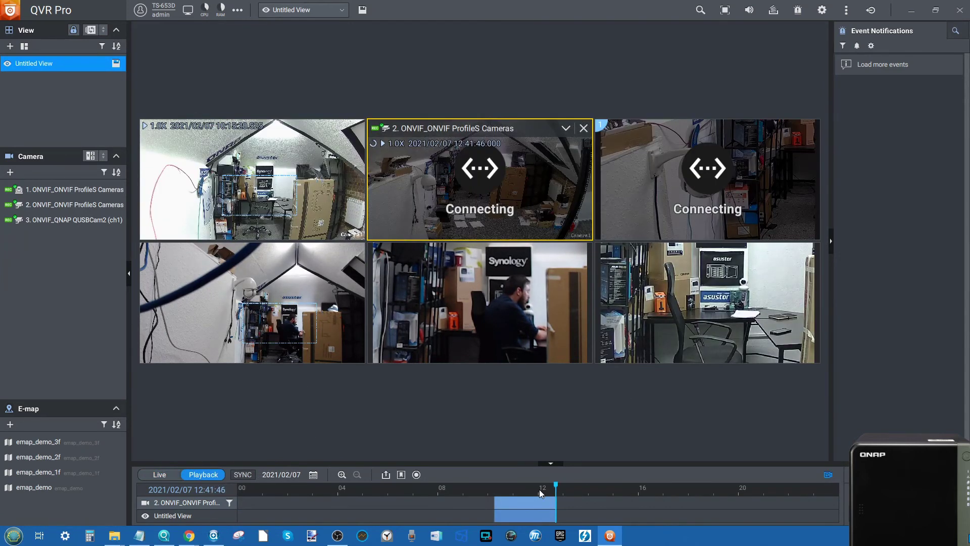
left_click(920, 9)
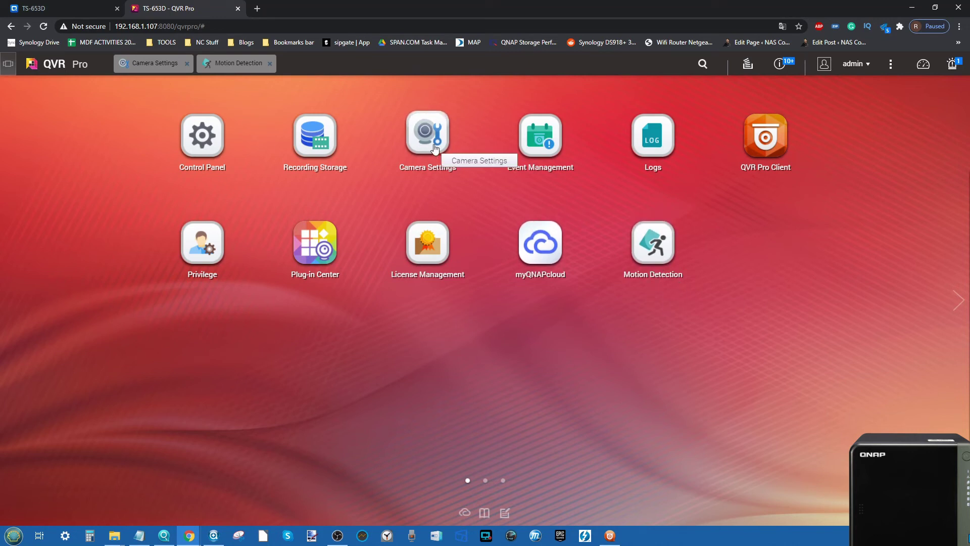
- In Event Management, start a new rule named Rule1 with the Every day schedule and proceed to its events and actions
left_click(541, 135)
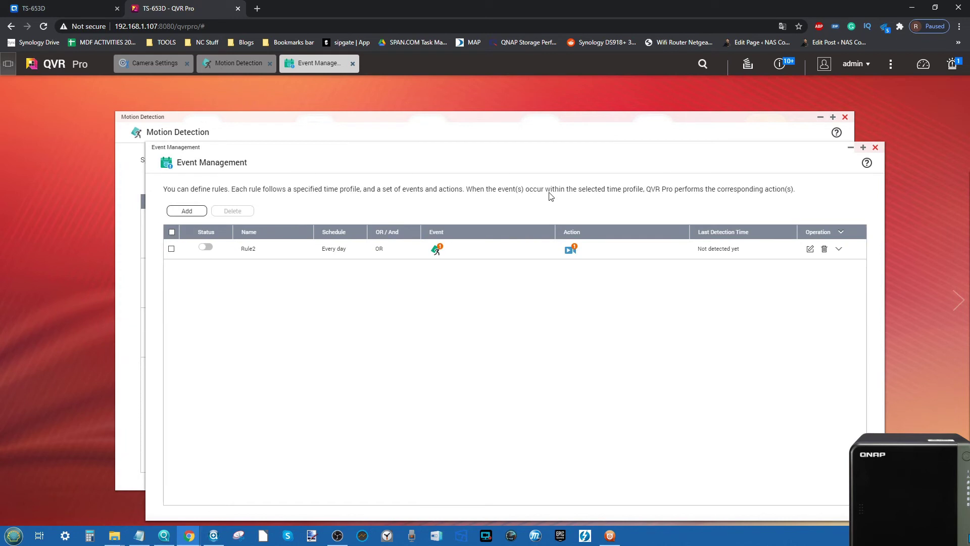
left_click(187, 211)
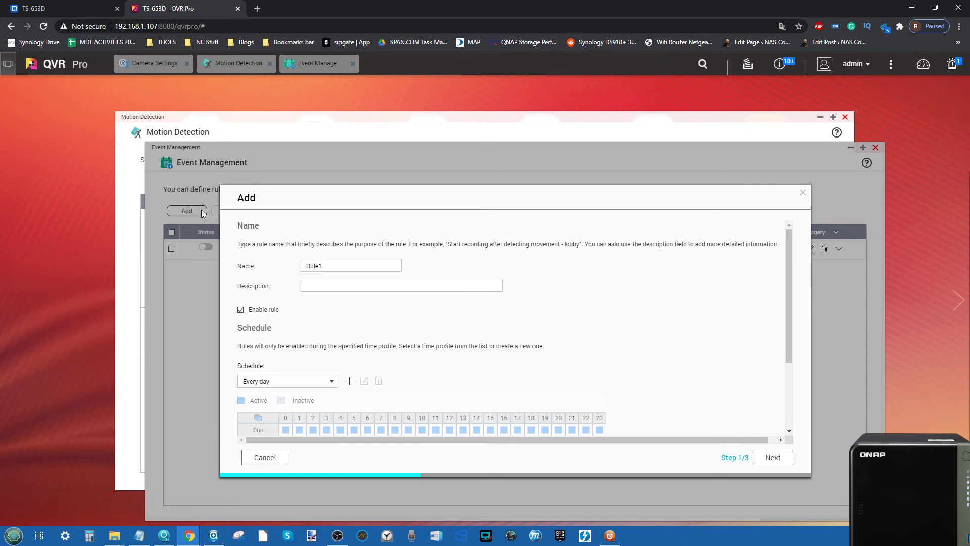
scroll(379, 282, "down", 2)
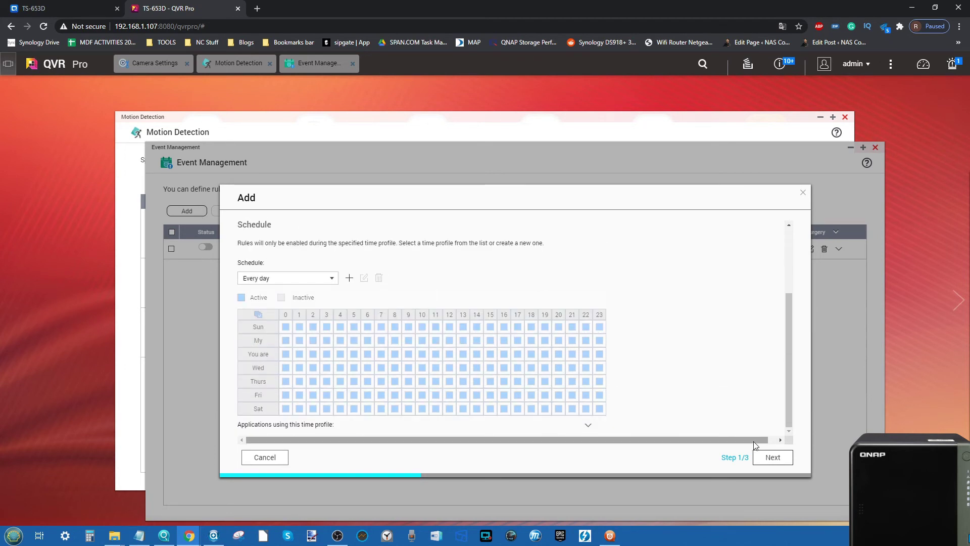
scroll(636, 336, "up", 2)
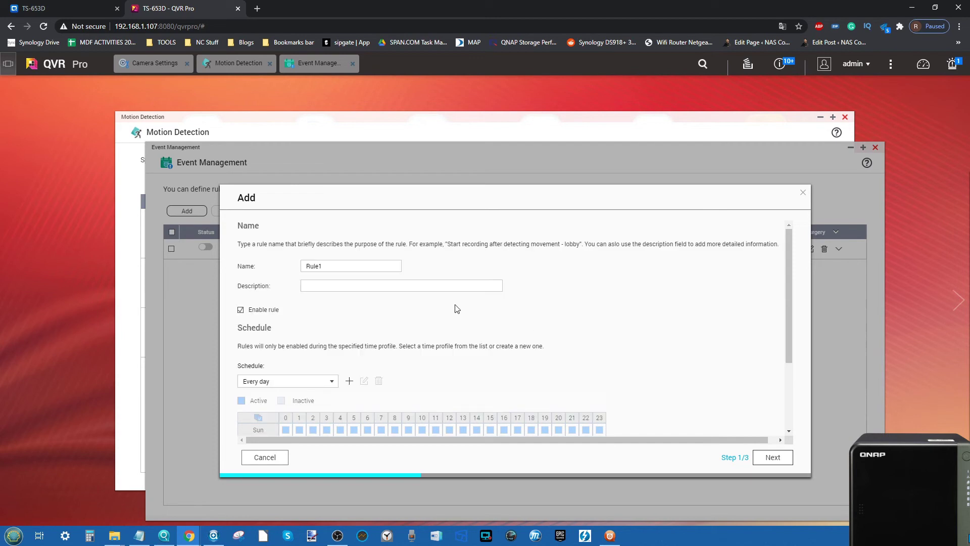
left_click(778, 457)
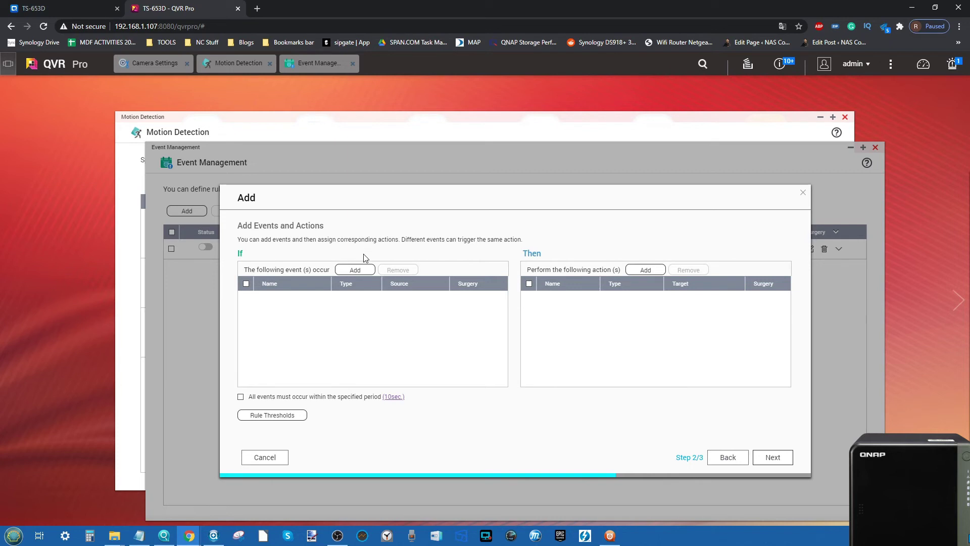
- Add a Motion Detection event to the rule with the first ONVIF ProfileS camera as its source
left_click(356, 269)
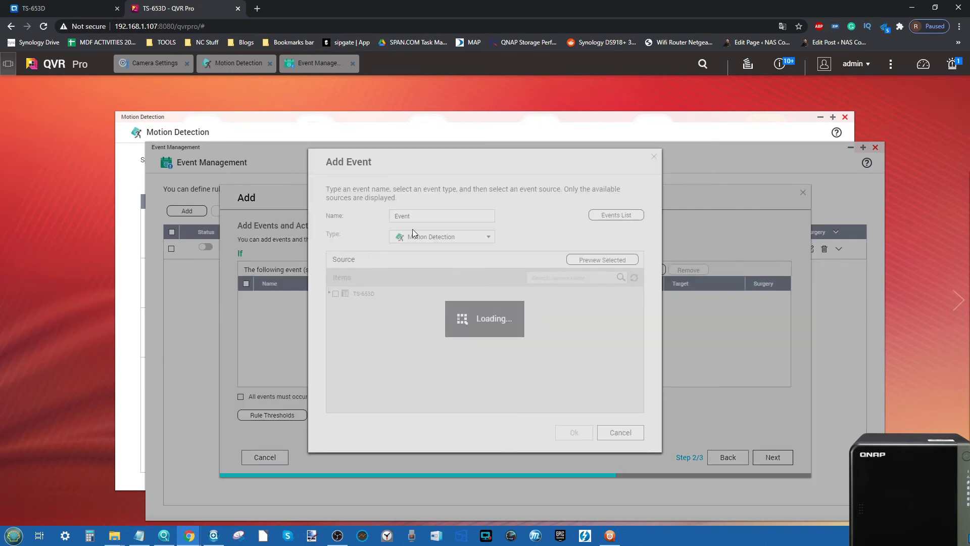
left_click(425, 241)
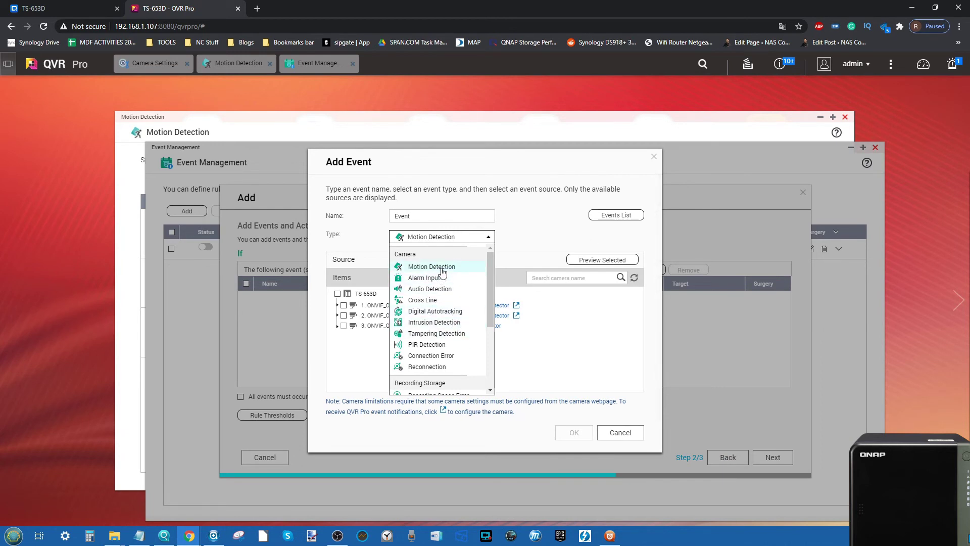
left_click(435, 267)
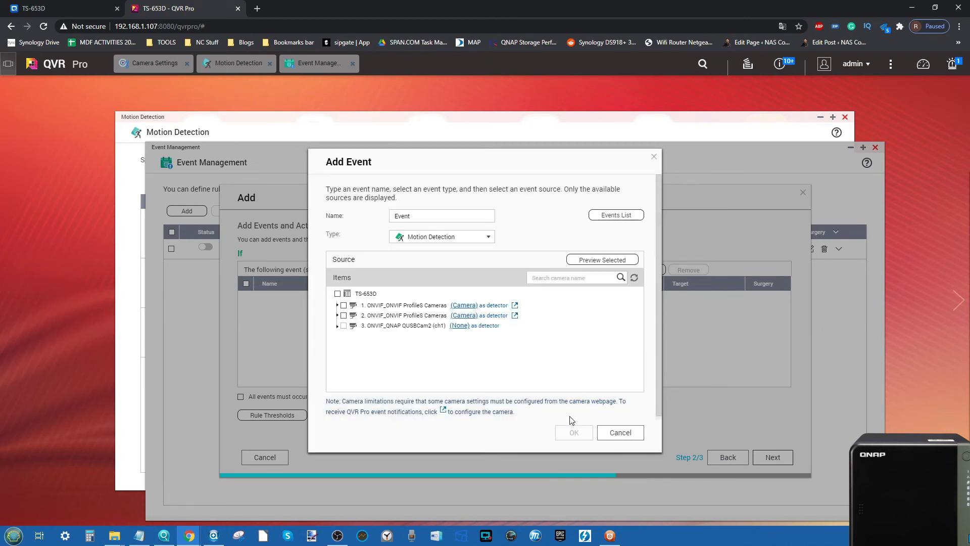
left_click(344, 305)
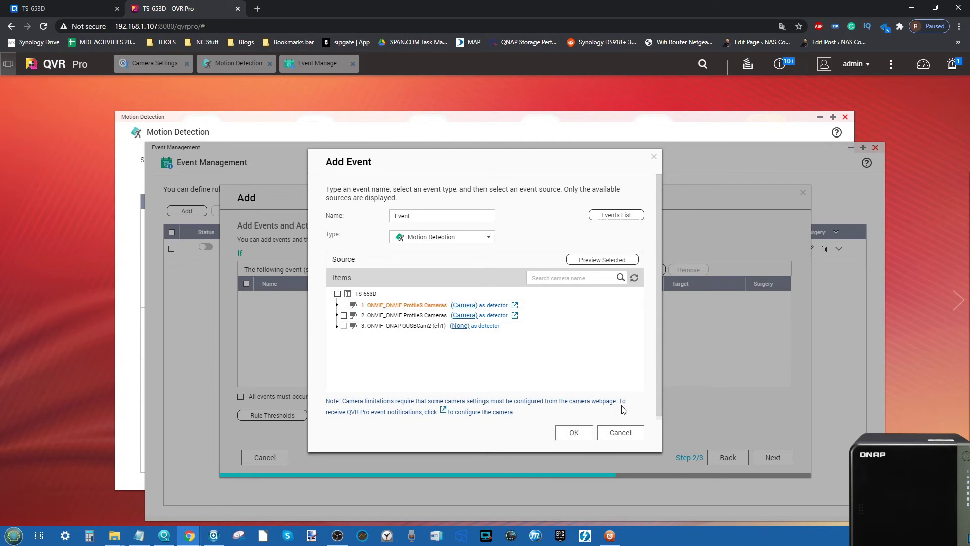
left_click(578, 432)
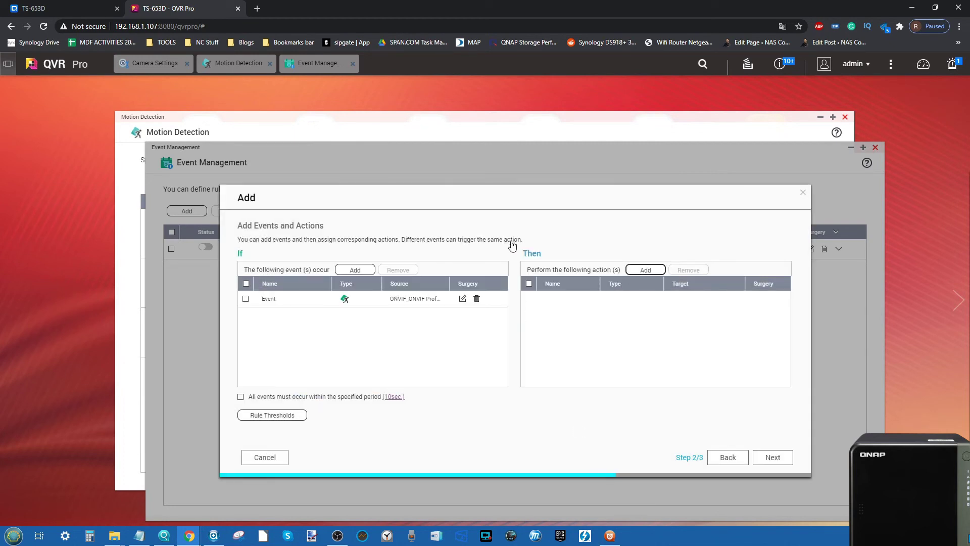
- Examine the action types available for the rule, and cancel without adding an action
left_click(646, 269)
left_click(443, 213)
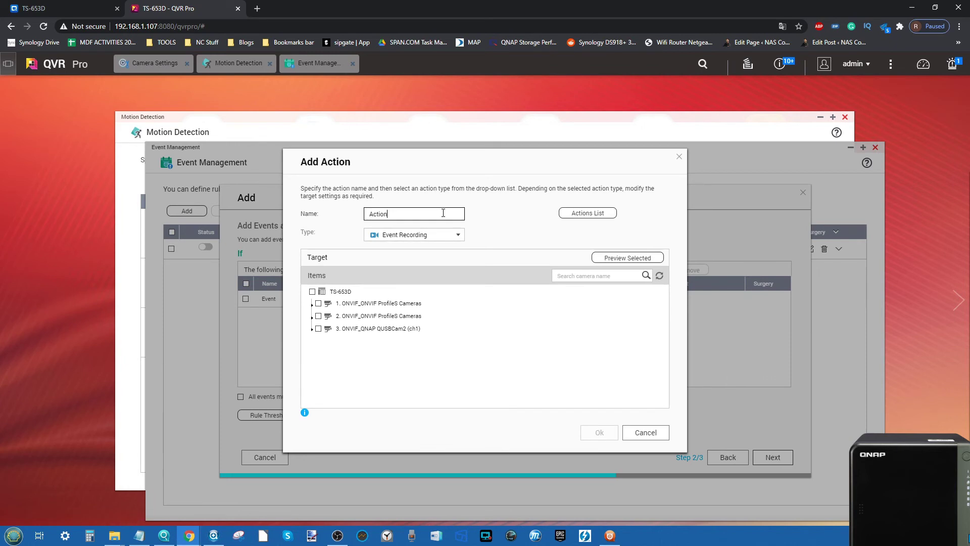
left_click(445, 236)
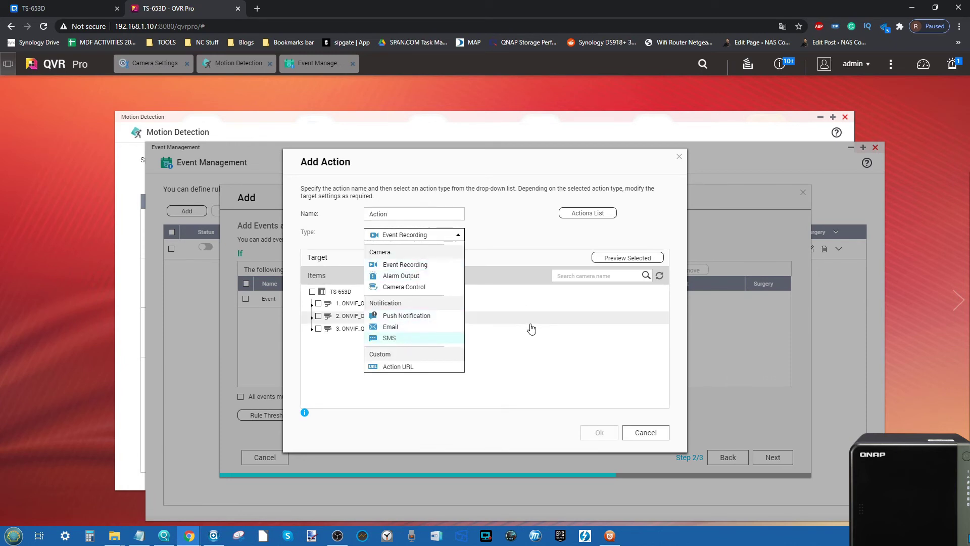
left_click(656, 433)
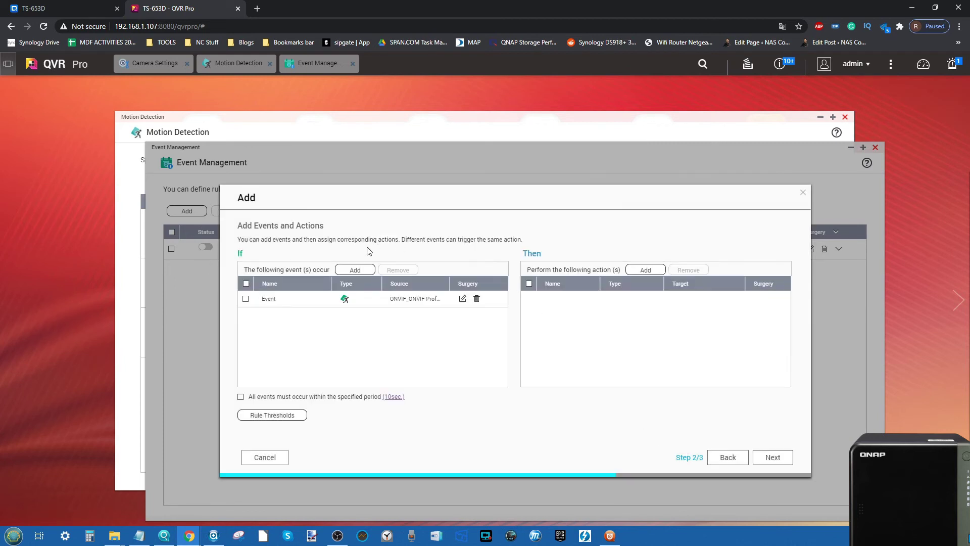
- Examine the Alarm Input, Audio Detection and Cross Line types for a second event, and close without adding one
left_click(366, 271)
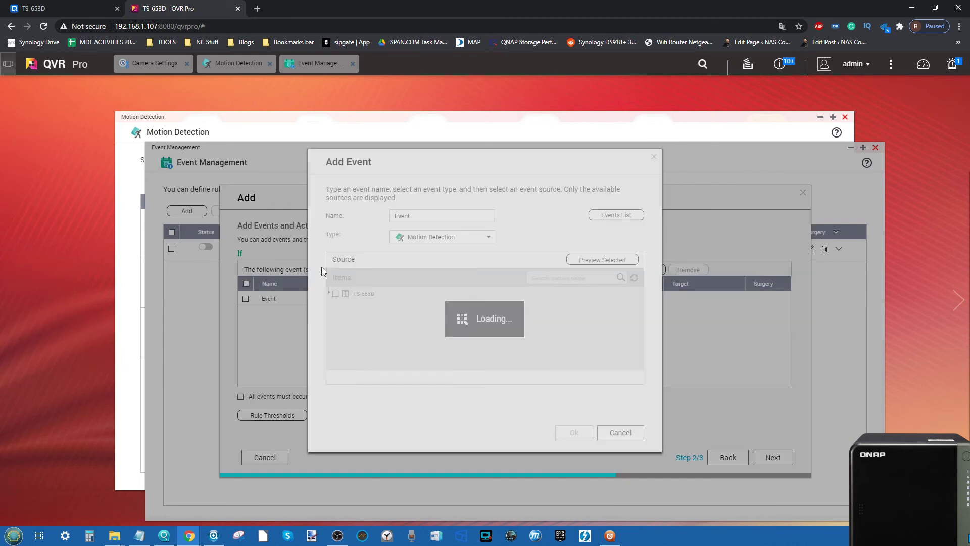
left_click(424, 238)
left_click(430, 279)
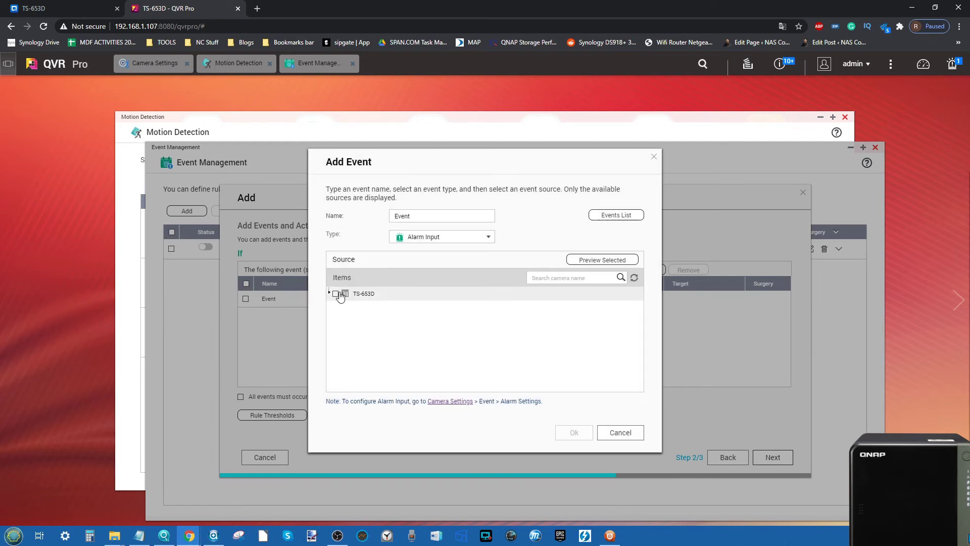
left_click(442, 238)
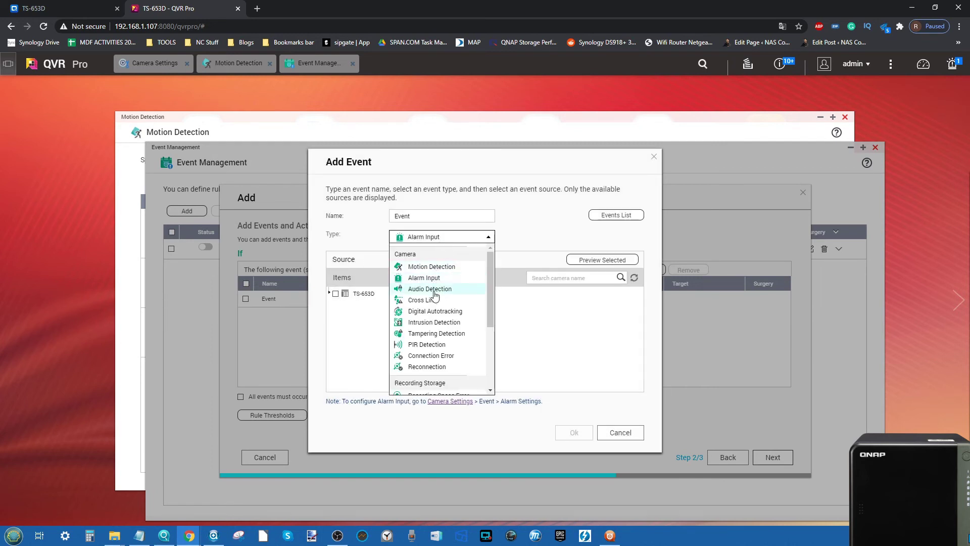
left_click(433, 290)
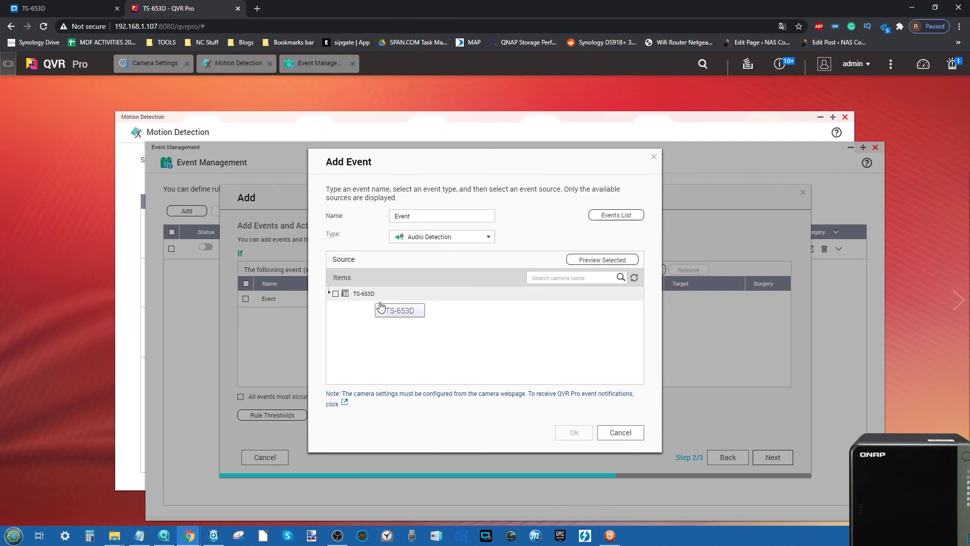
left_click(471, 242)
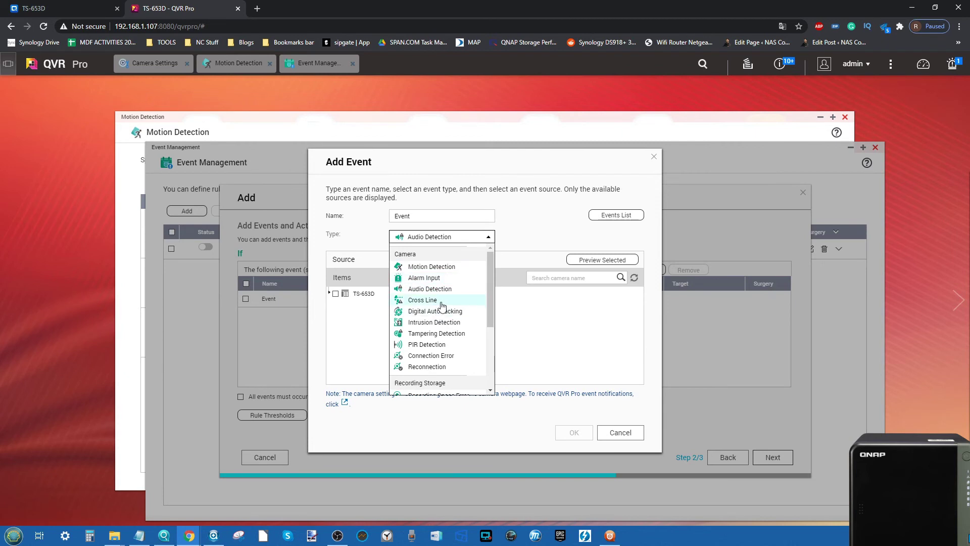
left_click(440, 301)
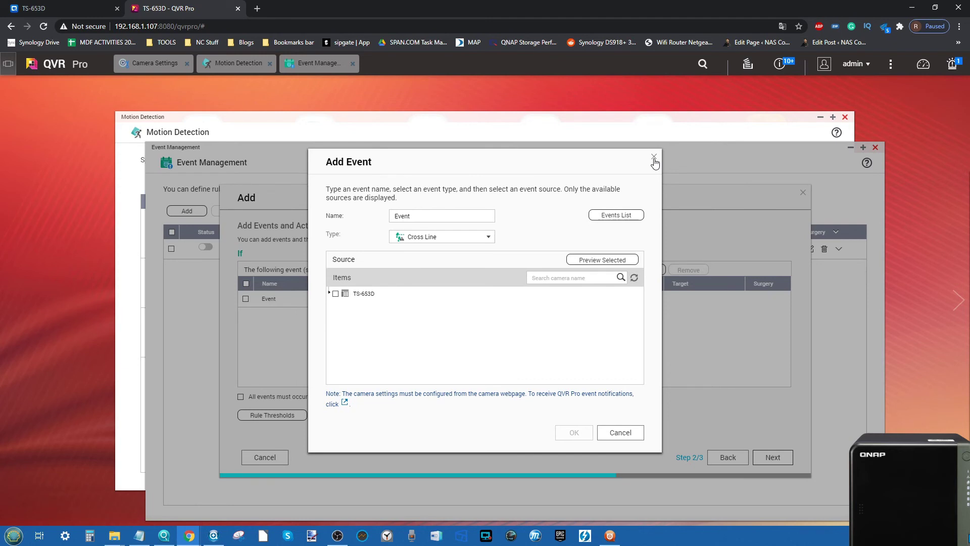
left_click(654, 158)
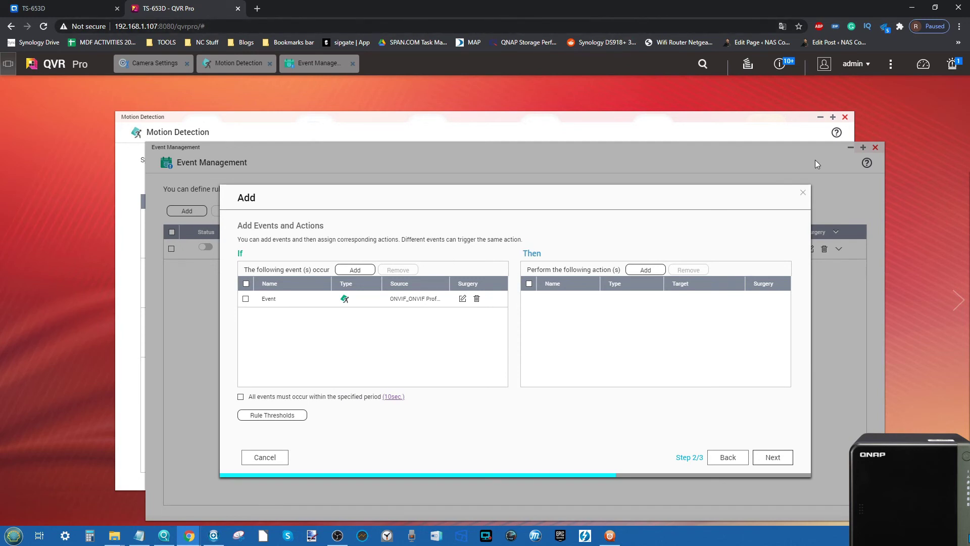
- Discard the unfinished rule and close Event Management and Motion Detection
left_click(804, 193)
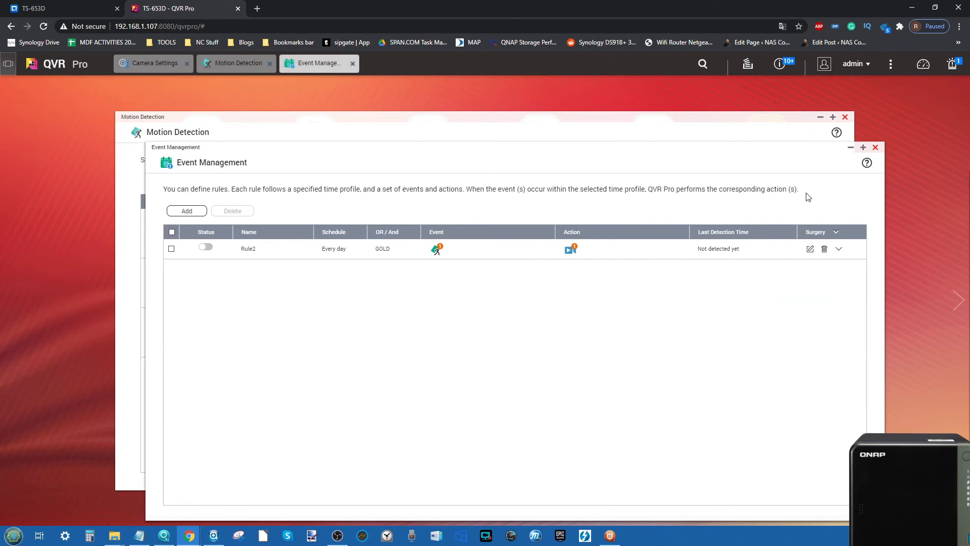
left_click(875, 147)
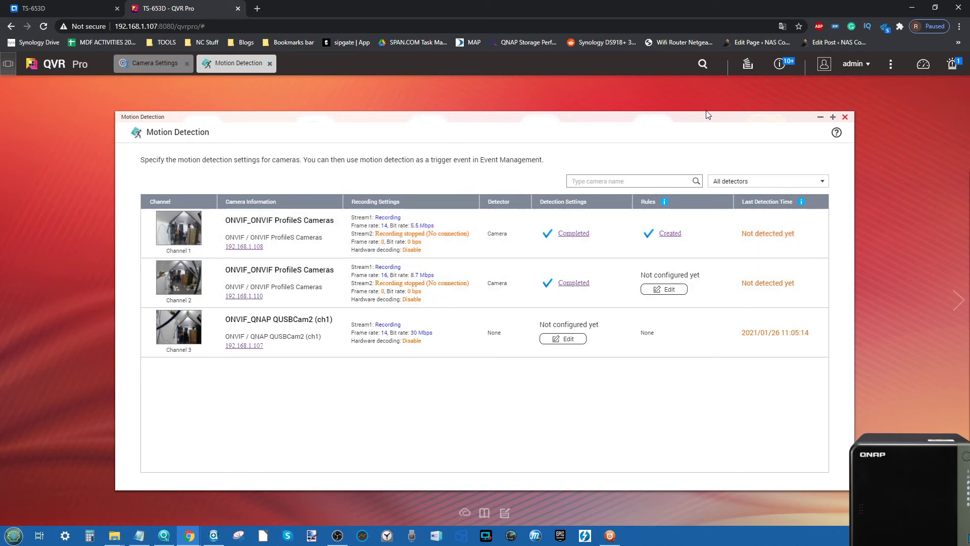
left_click(845, 118)
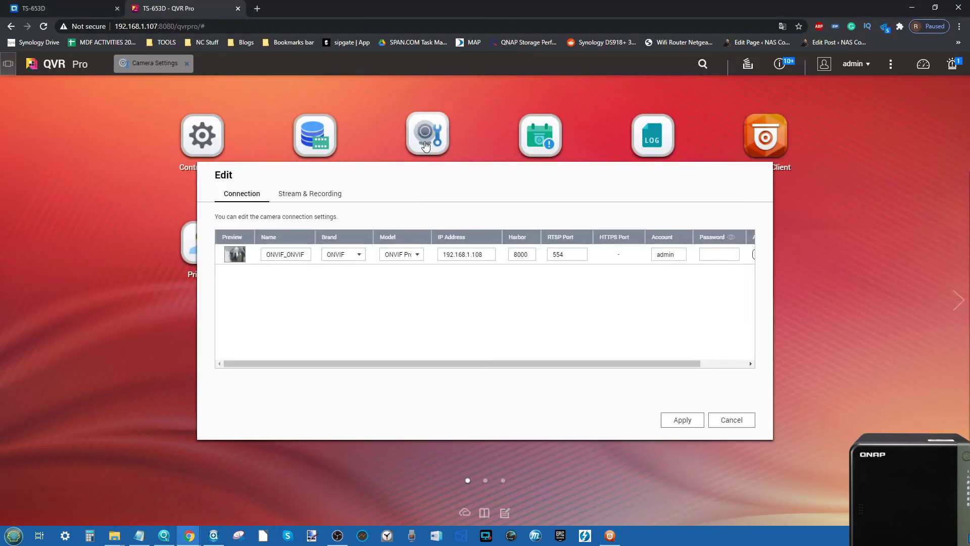
- Review the first camera's stream and recording settings, cancel the edit and close Camera Settings
left_click(425, 142)
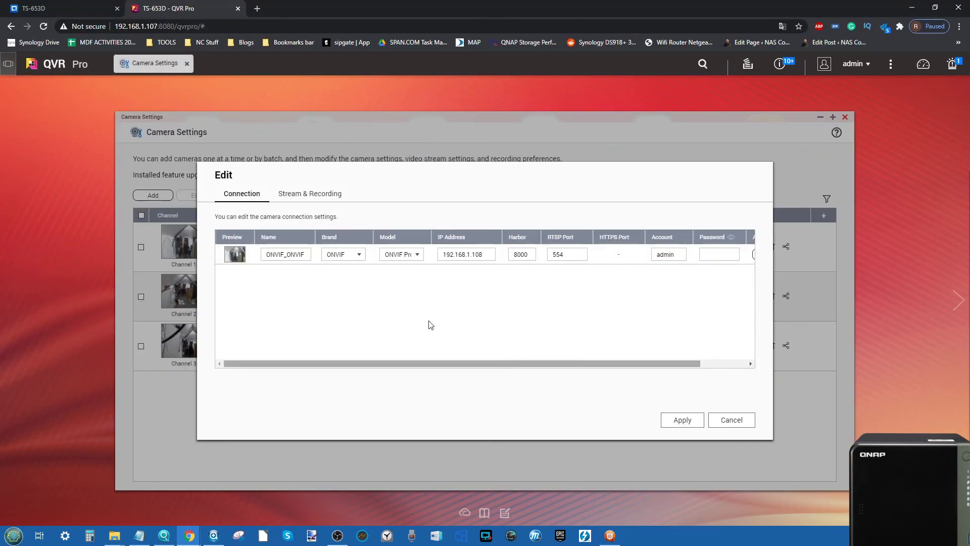
left_click(317, 196)
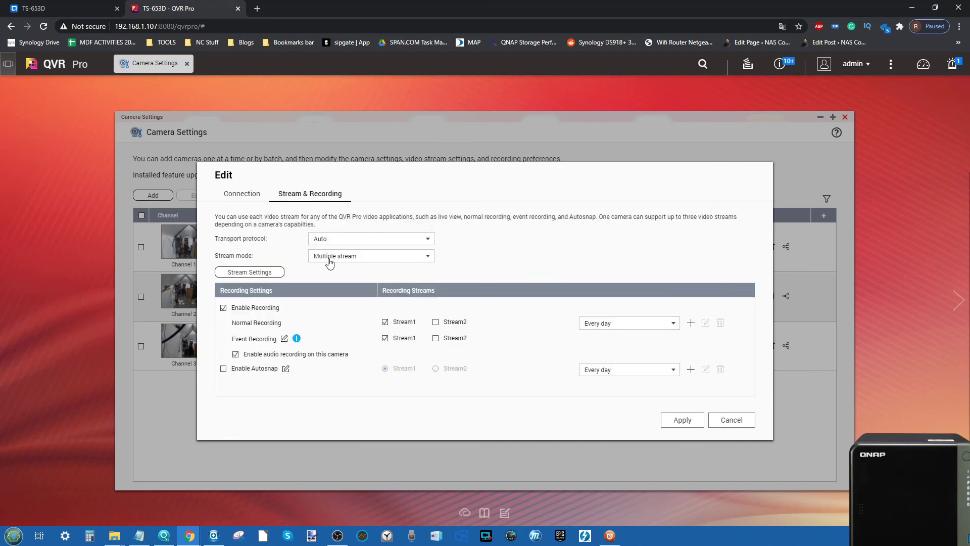
left_click(731, 420)
left_click(846, 117)
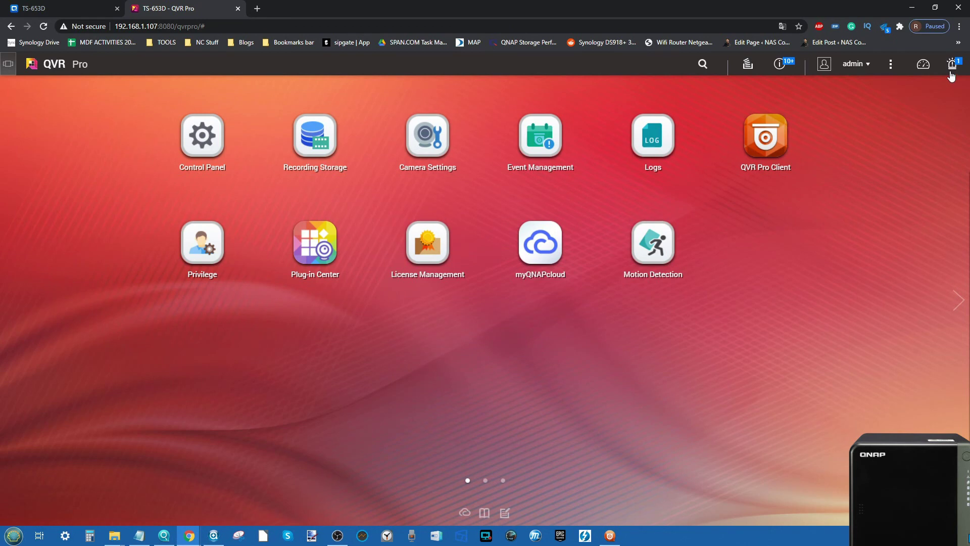
- Check the QVR Pro event notifications and close the list again
left_click(951, 71)
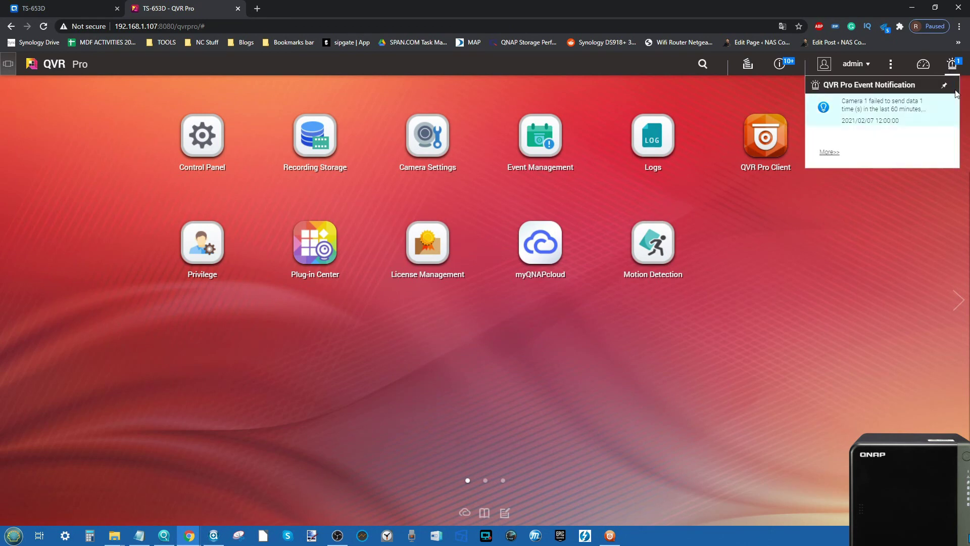
left_click(953, 65)
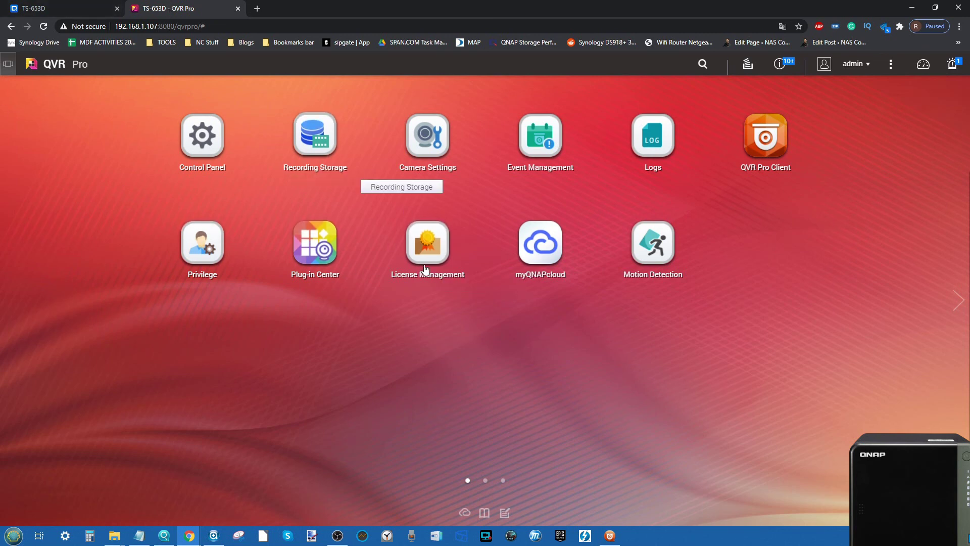
- Switch to the QVR Pro Client and remove the zoomed-in region feed of the first camera from the view
left_click(611, 536)
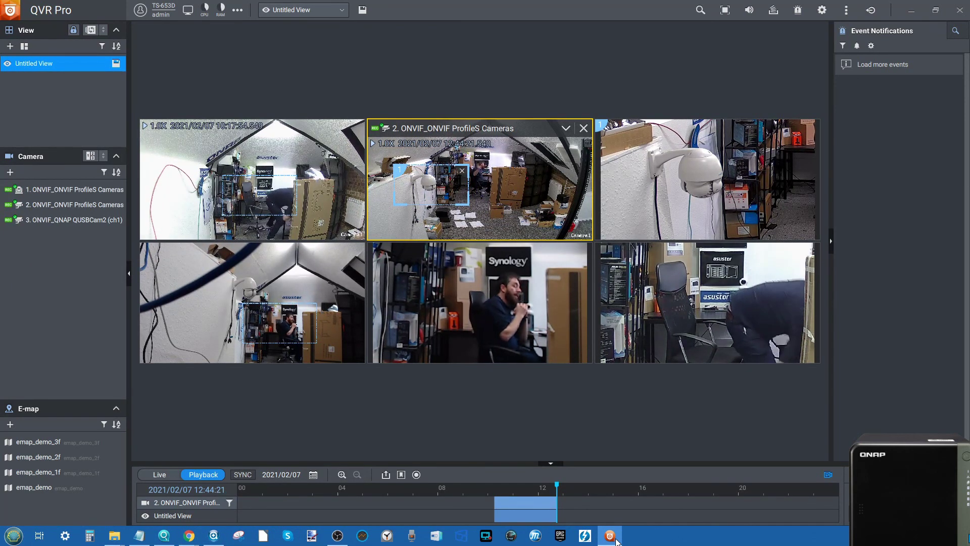
left_click(722, 314)
left_click(810, 252)
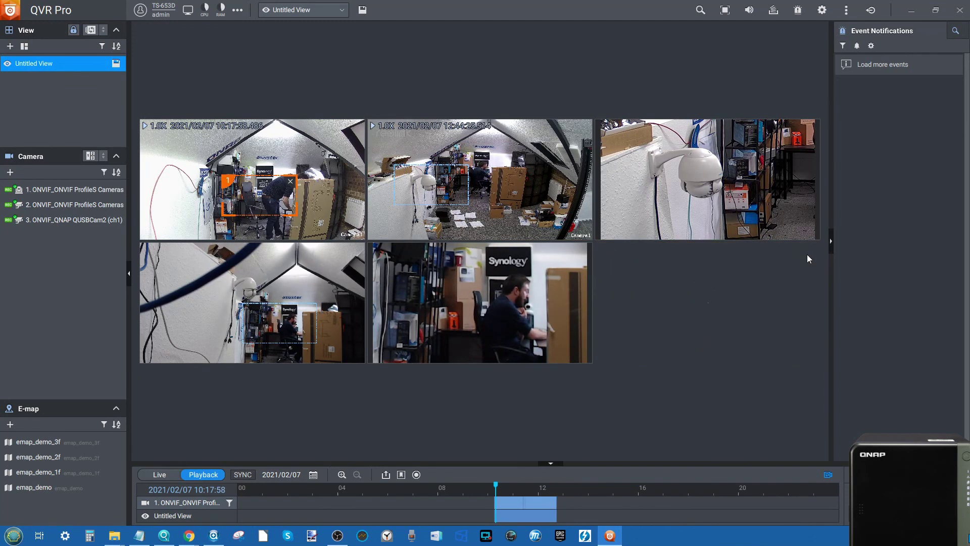